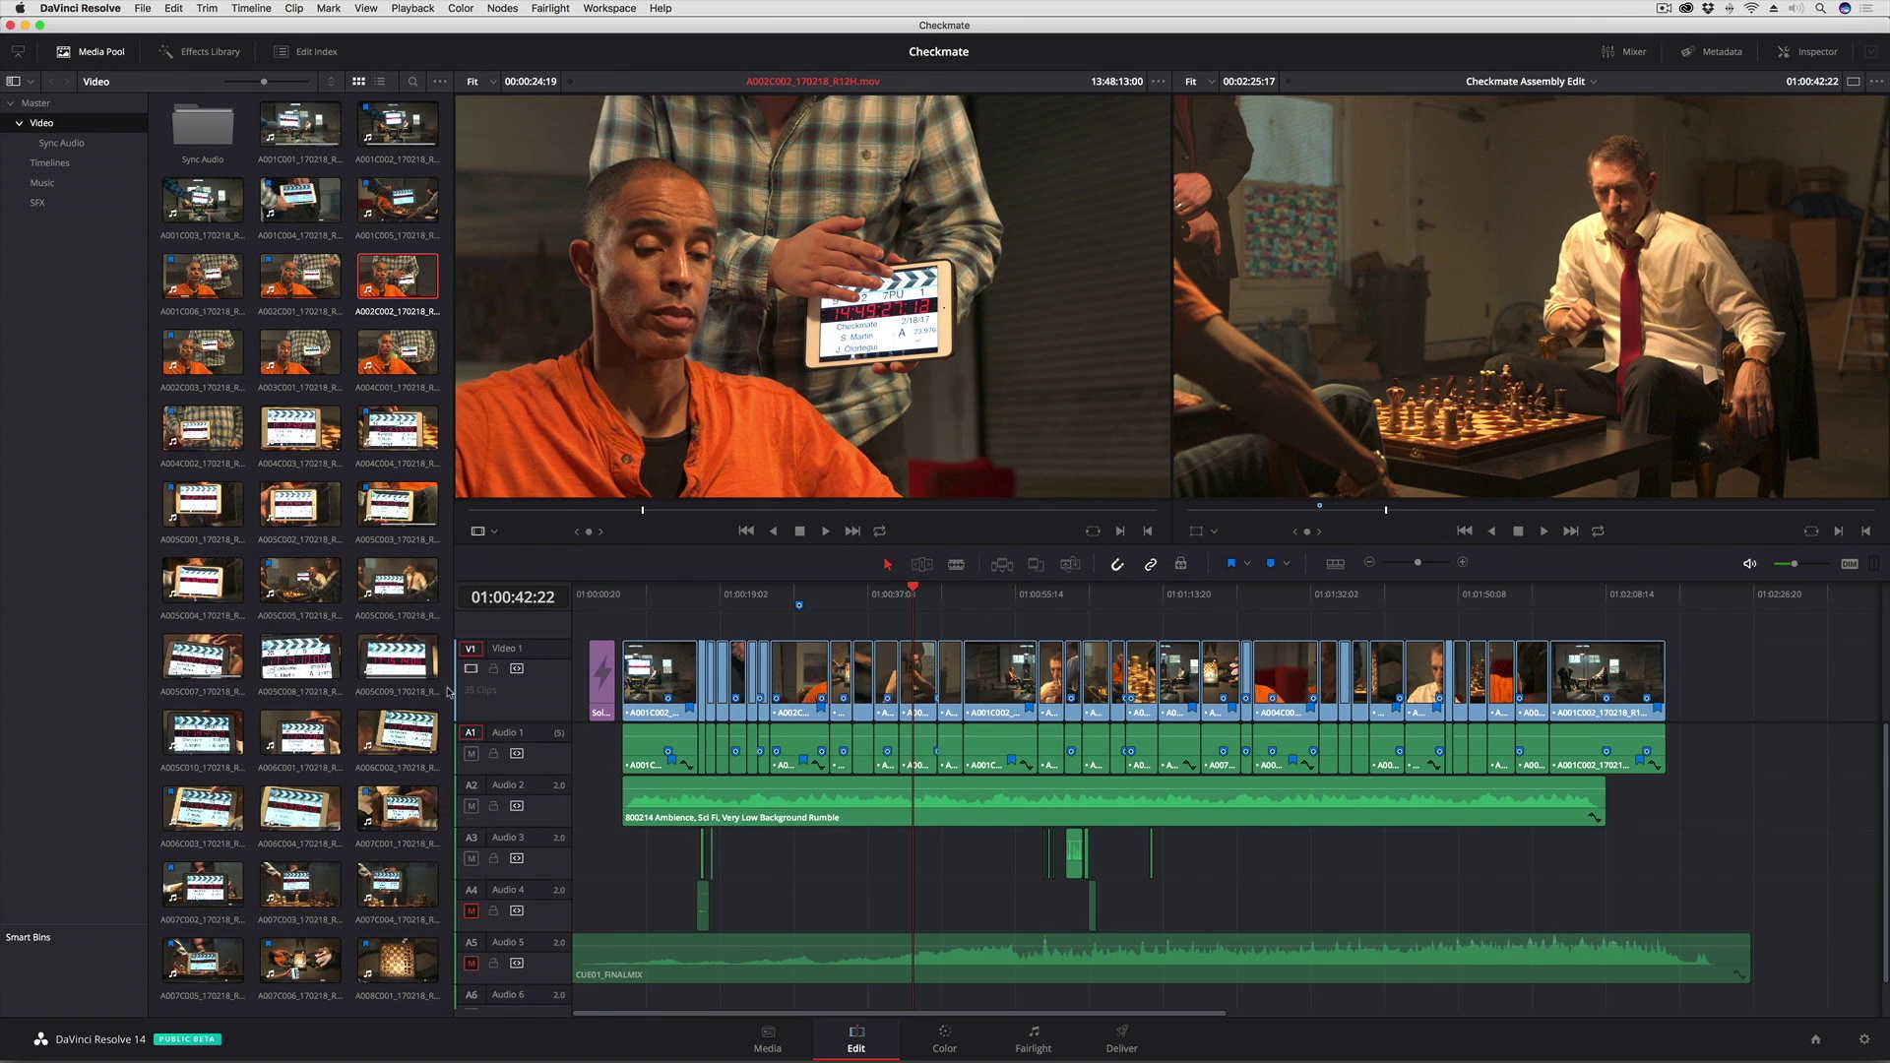
# Step: Look through the Media and Color pages, then return to the Edit page
pyautogui.click(768, 1039)
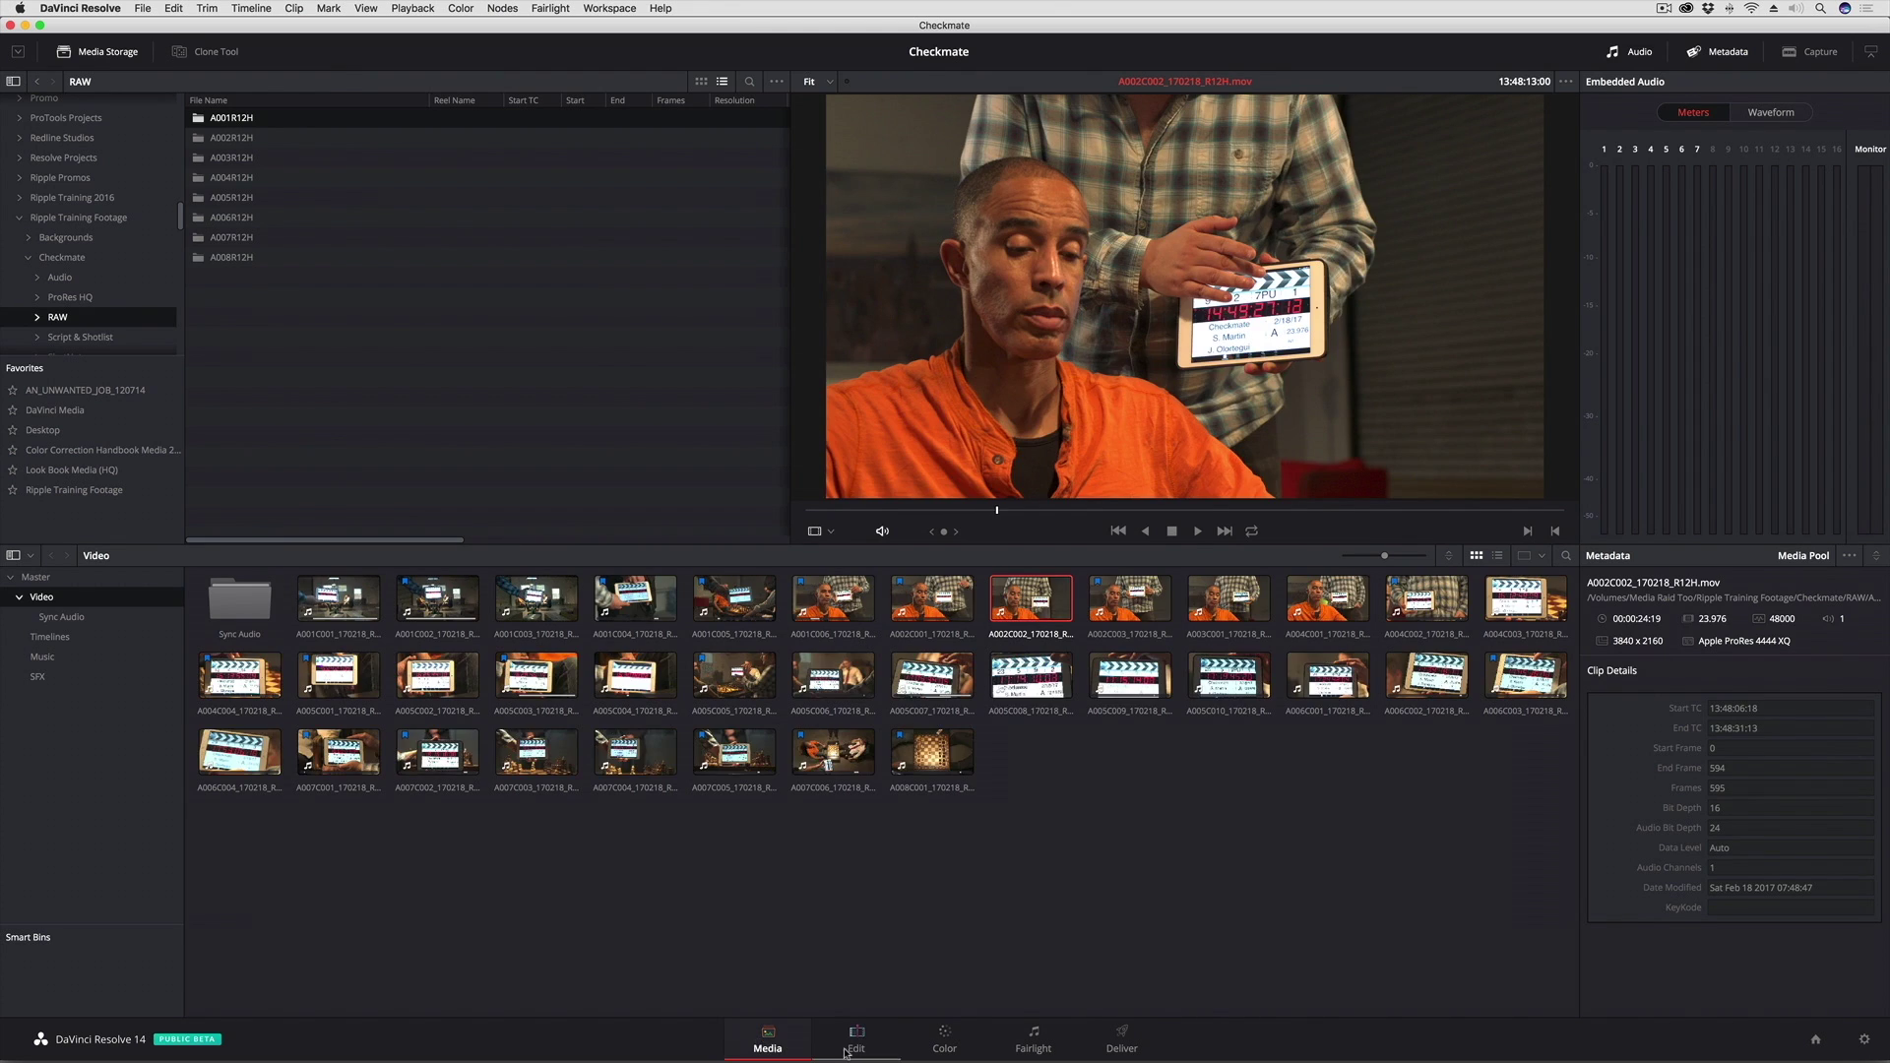
pyautogui.click(846, 1047)
pyautogui.click(945, 1041)
pyautogui.click(870, 1035)
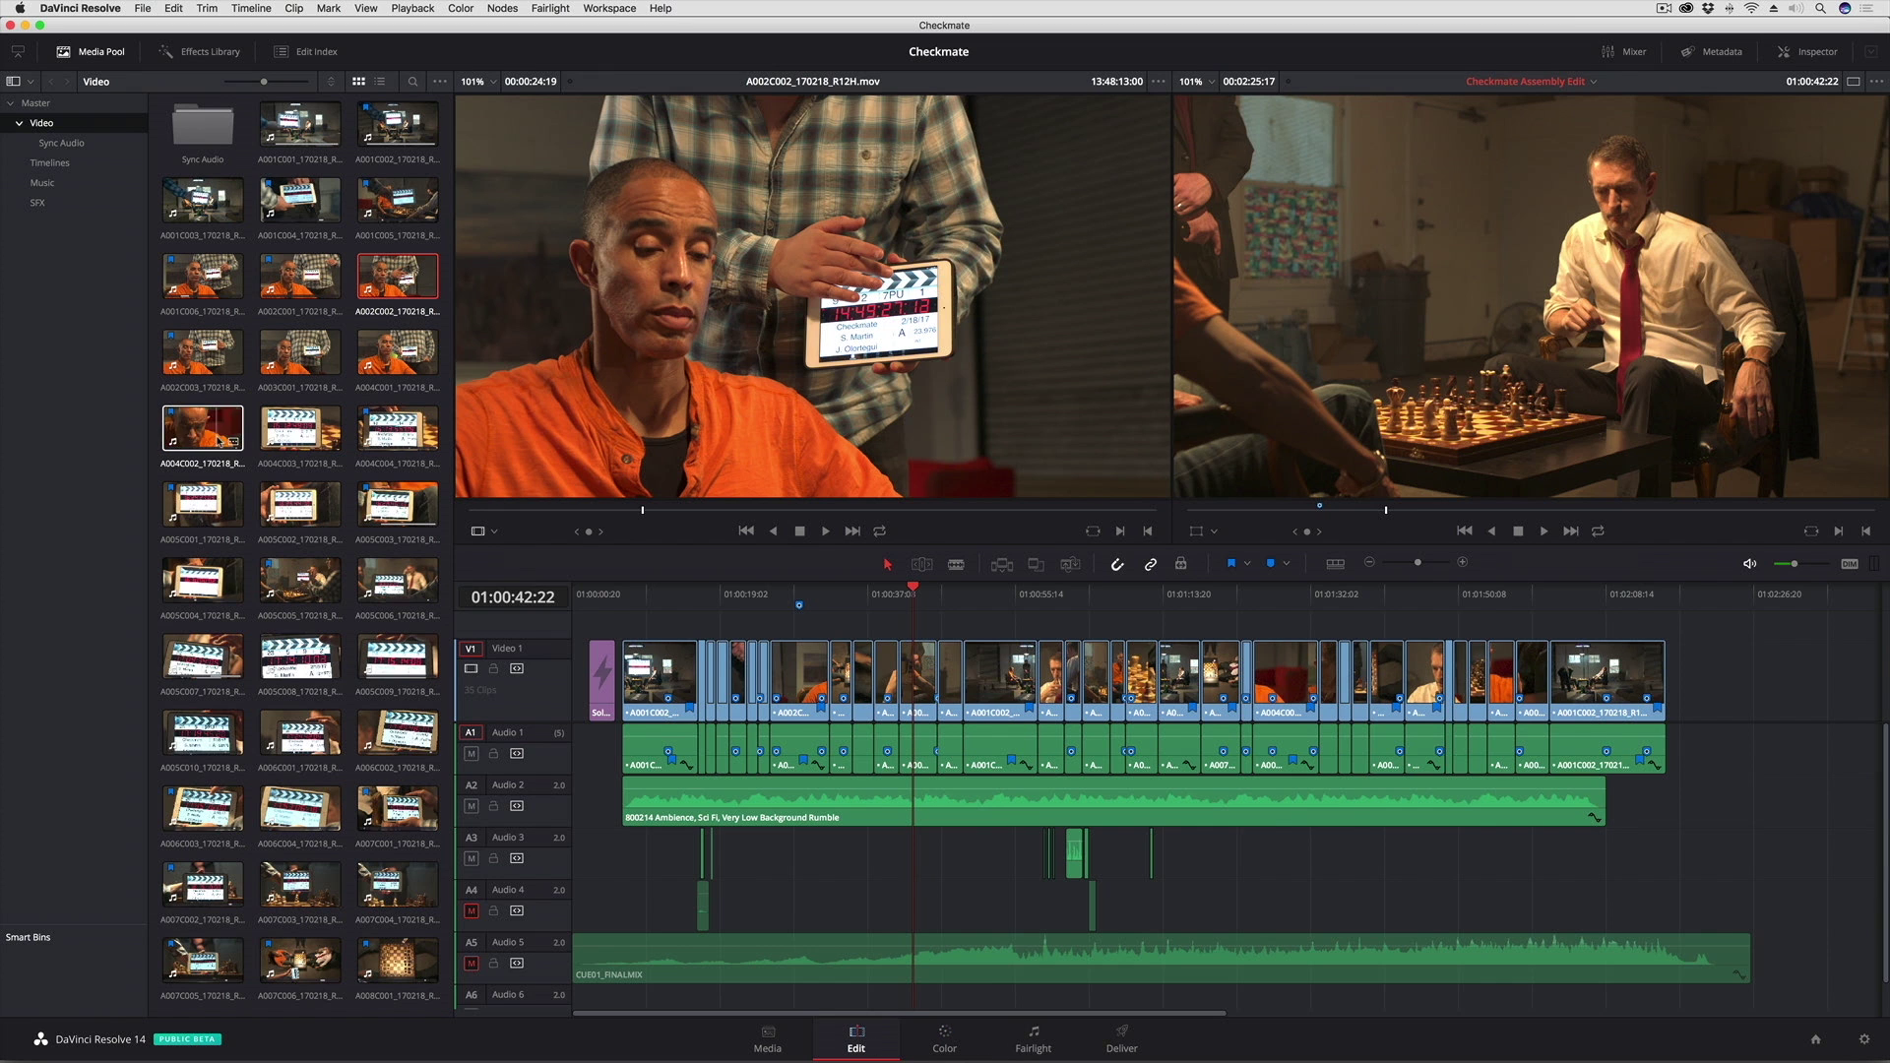
# Step: Extend the timeline to full width, widen the media pool and show the audio mixer
pyautogui.click(18, 52)
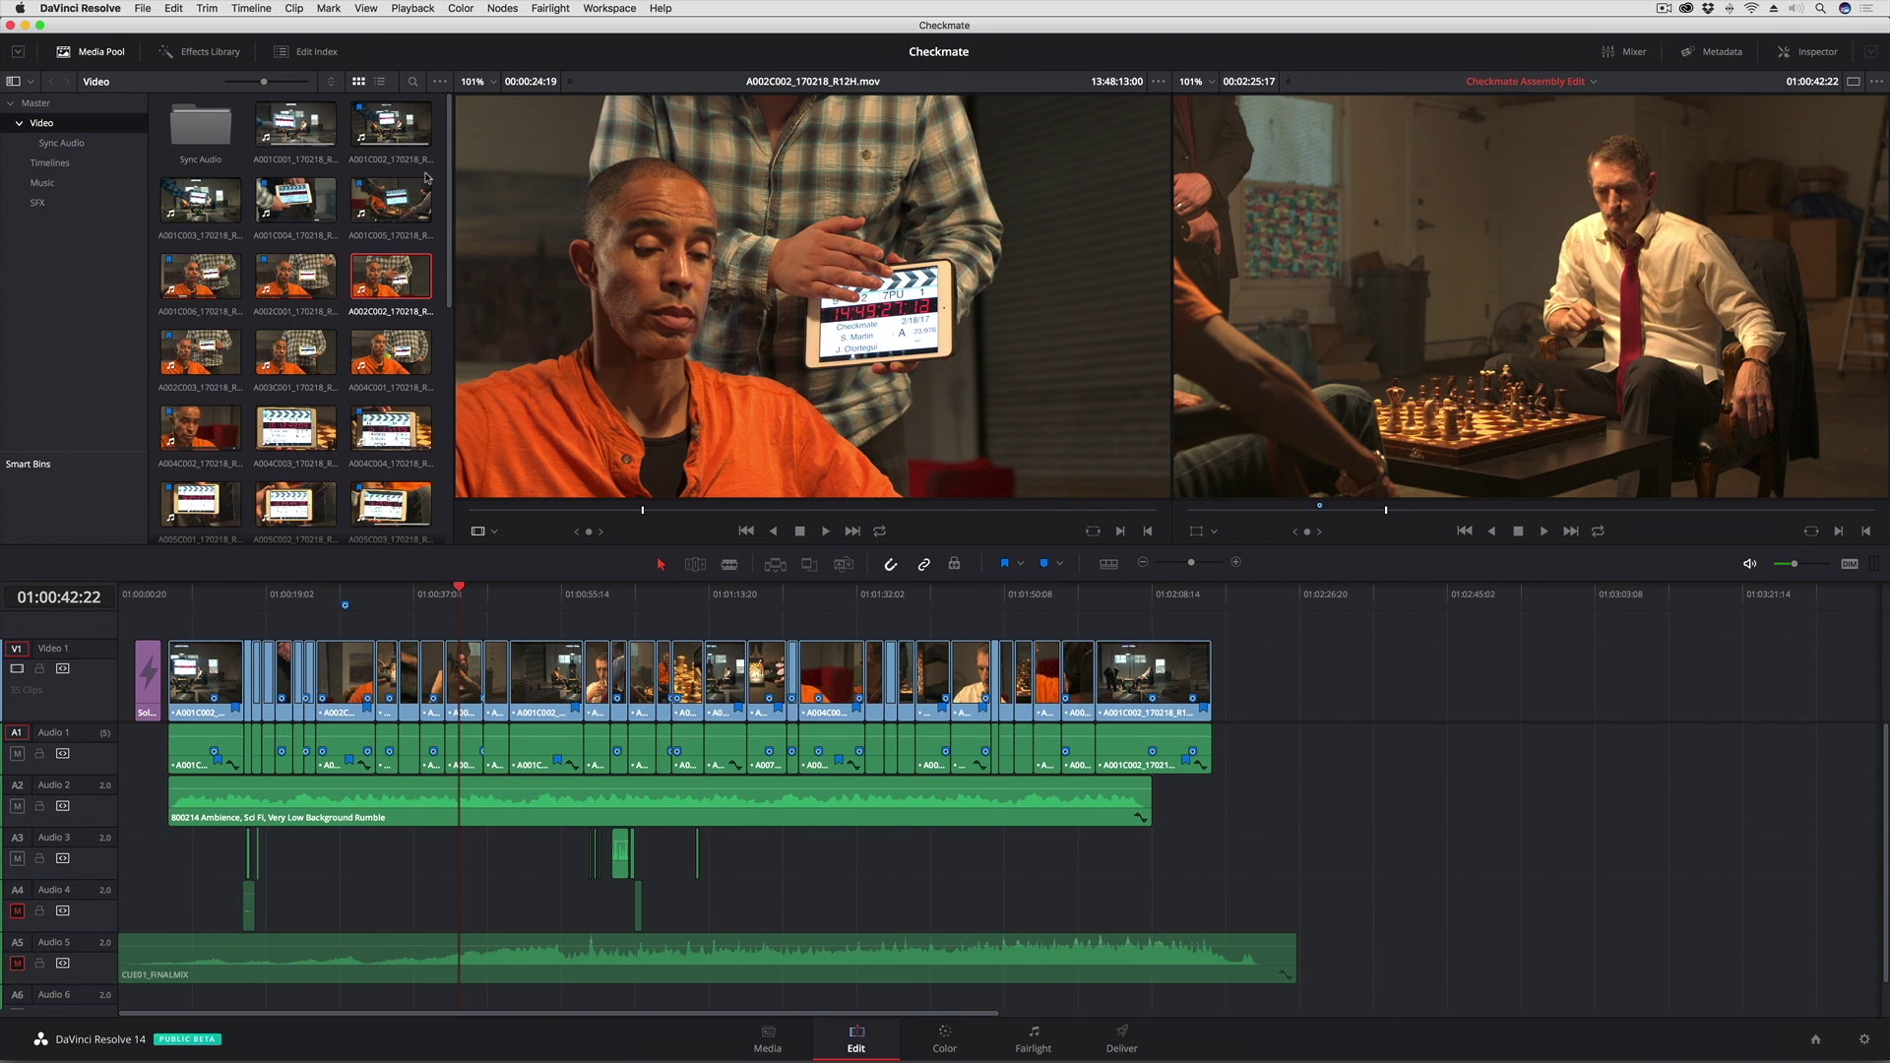
pyautogui.moveTo(453, 183); pyautogui.dragTo(555, 196)
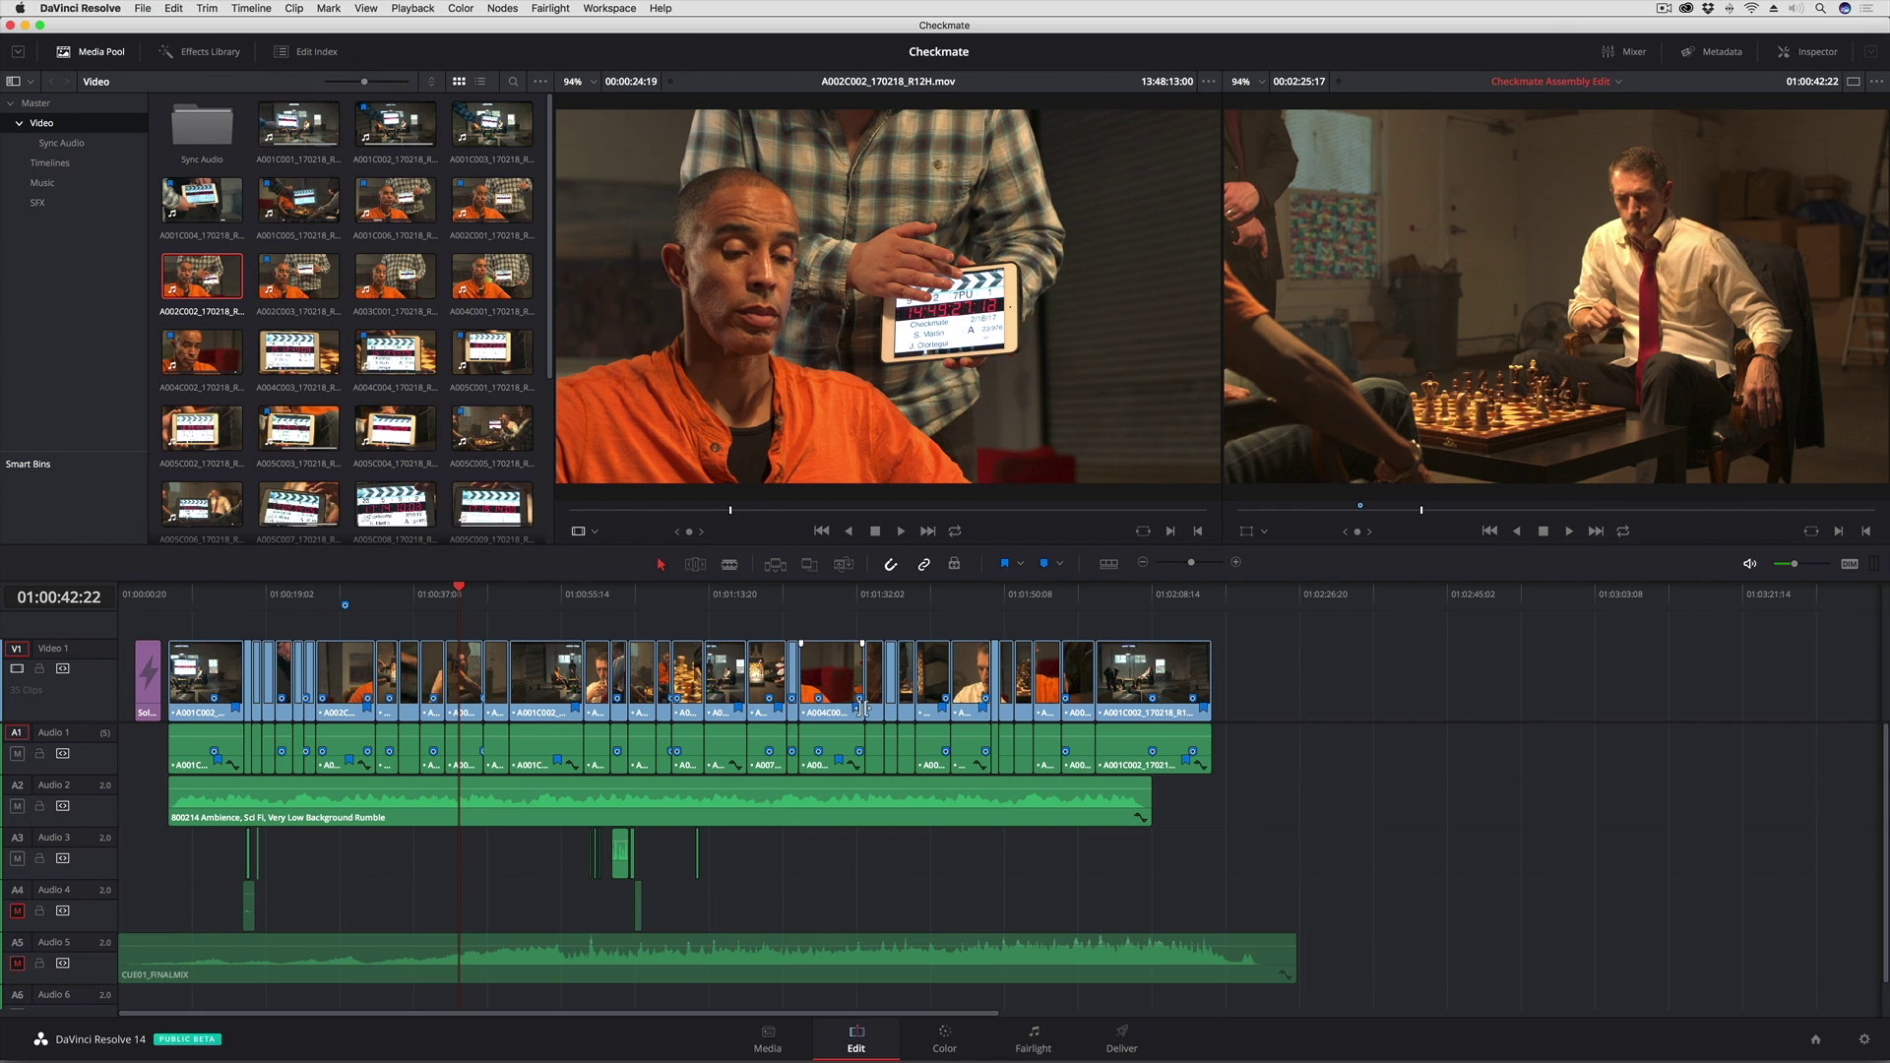
pyautogui.click(1619, 56)
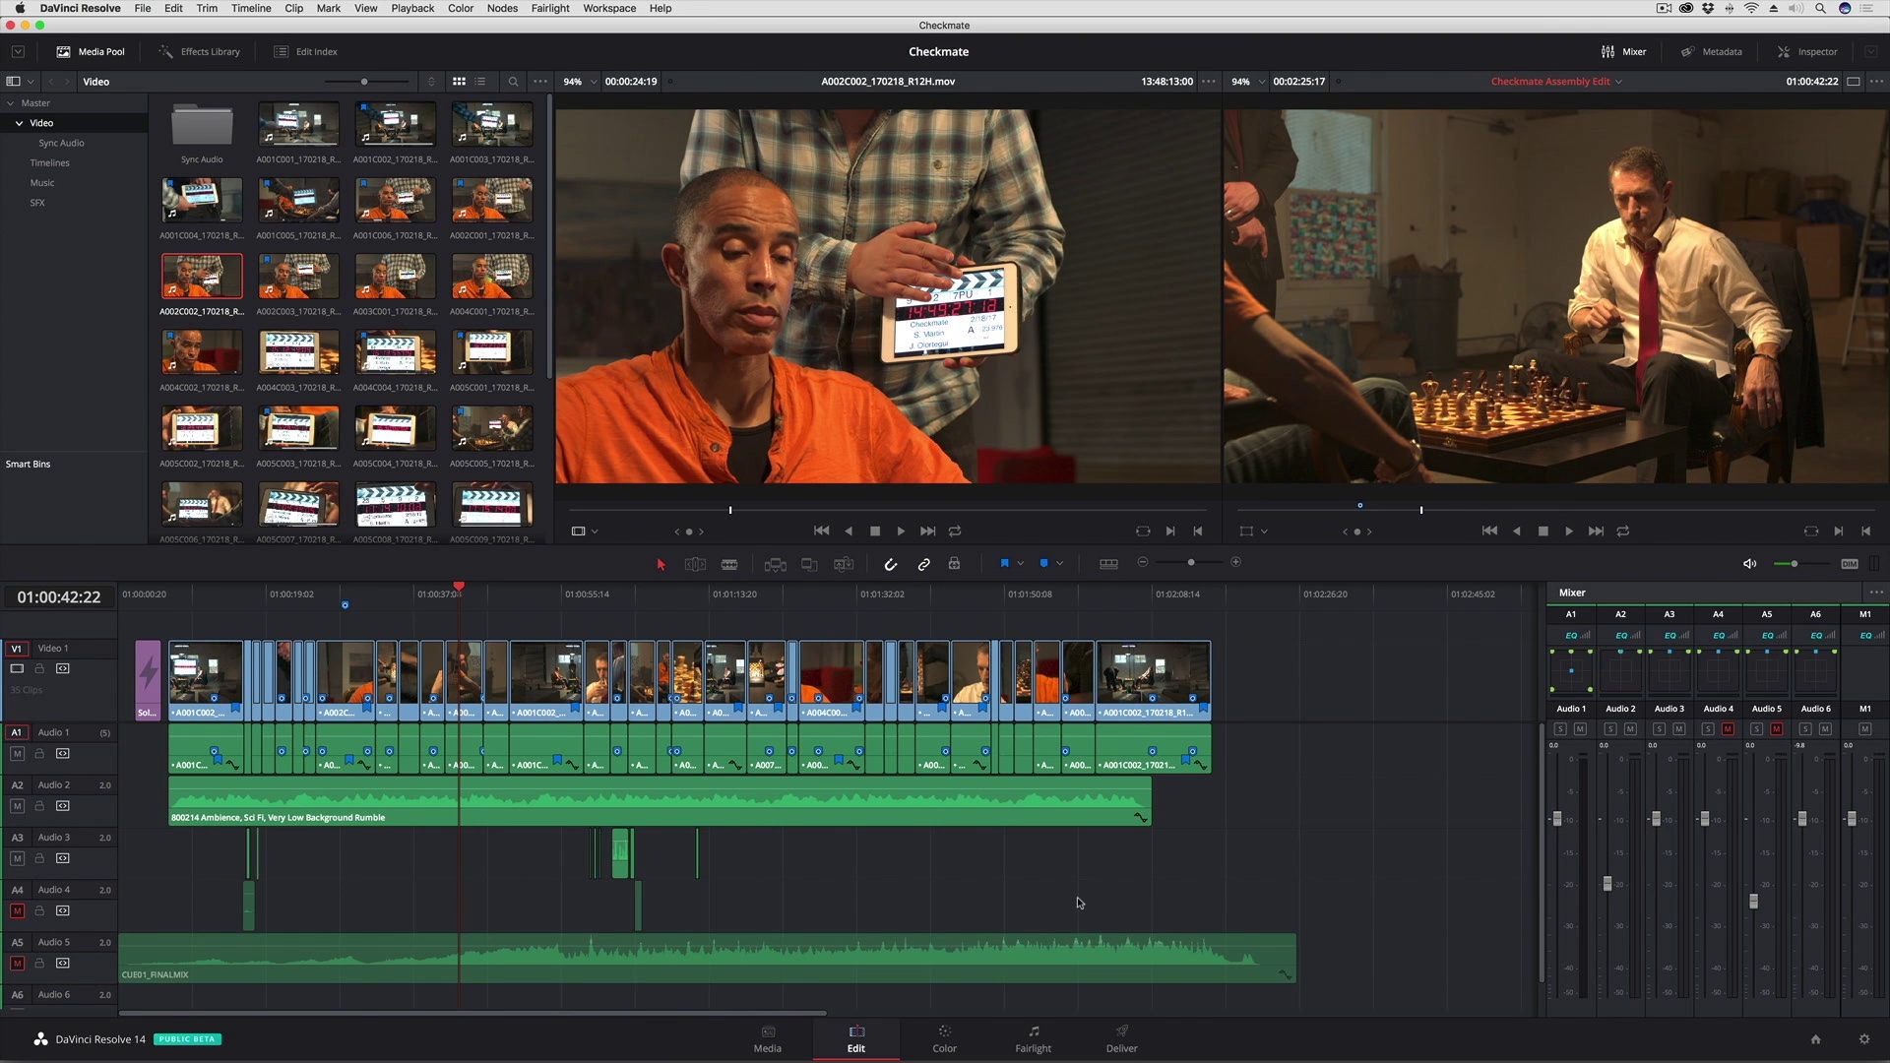
# Step: Switch the Workspace layout to Full Screen
pyautogui.click(609, 8)
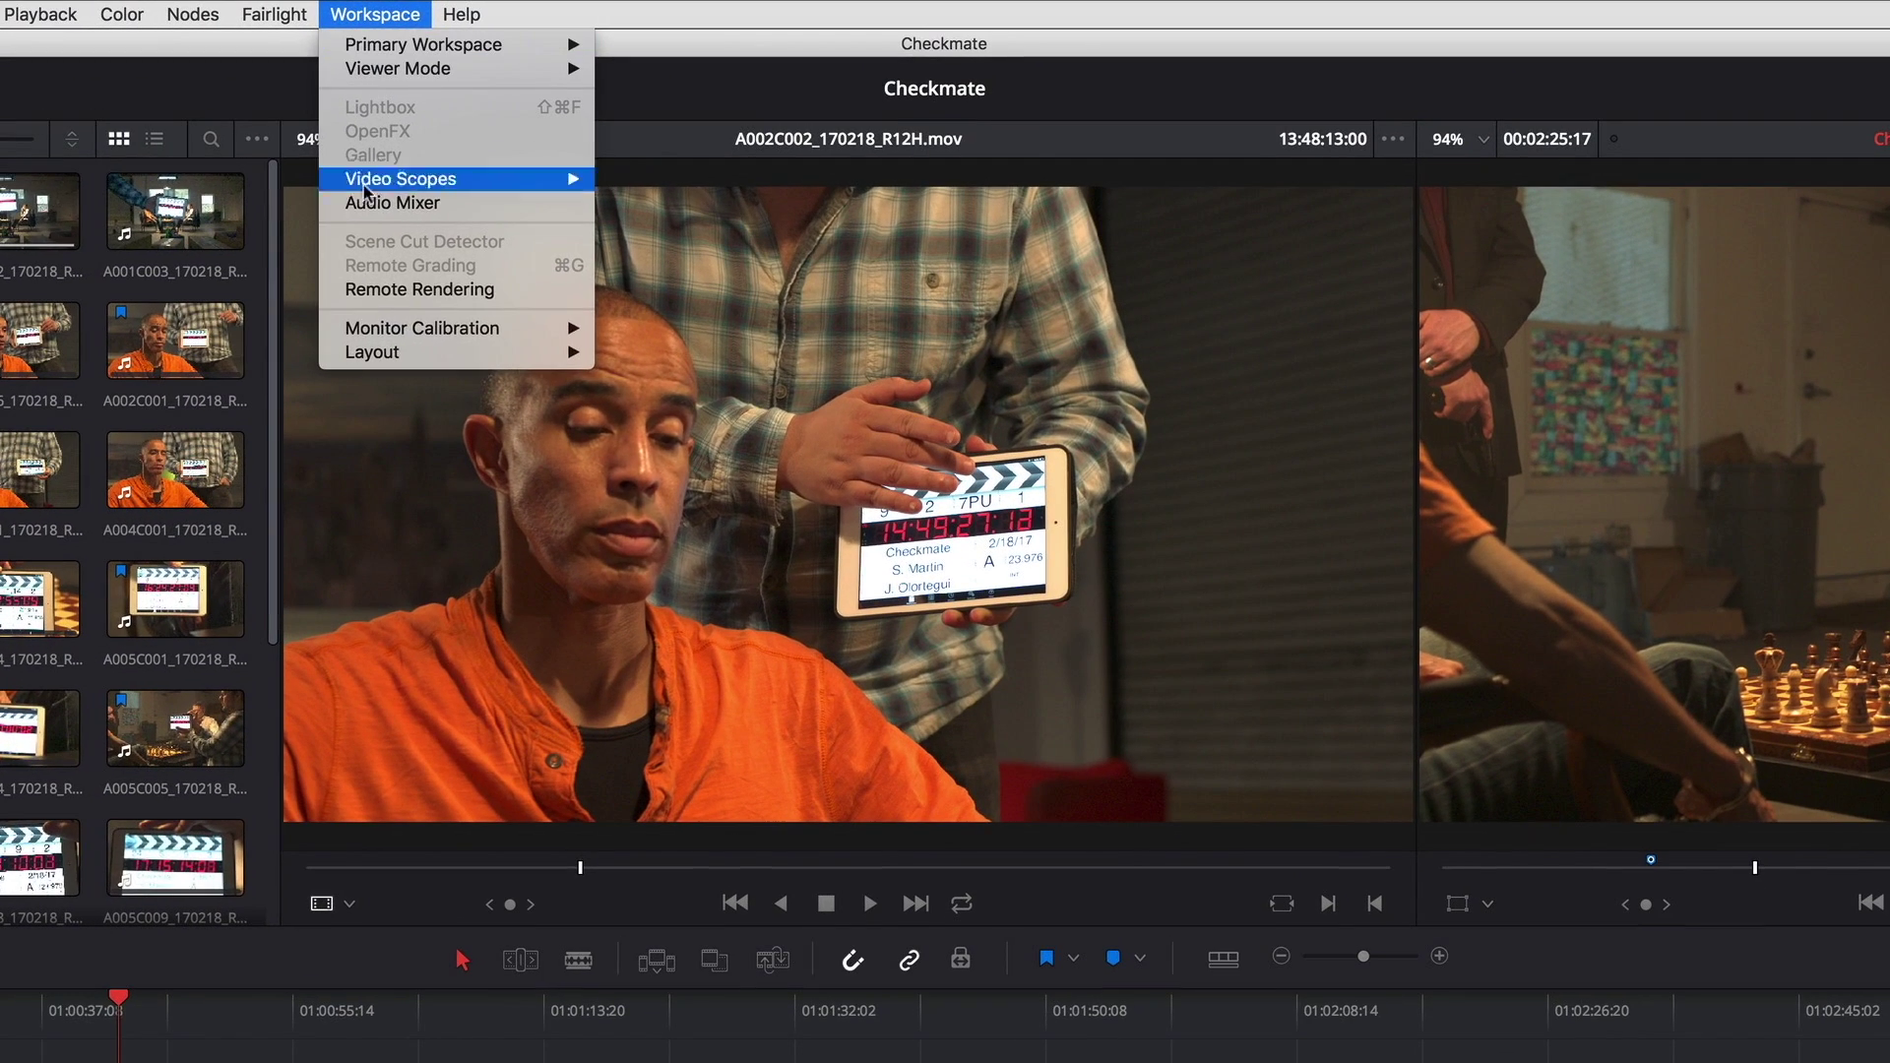
pyautogui.moveTo(397, 359)
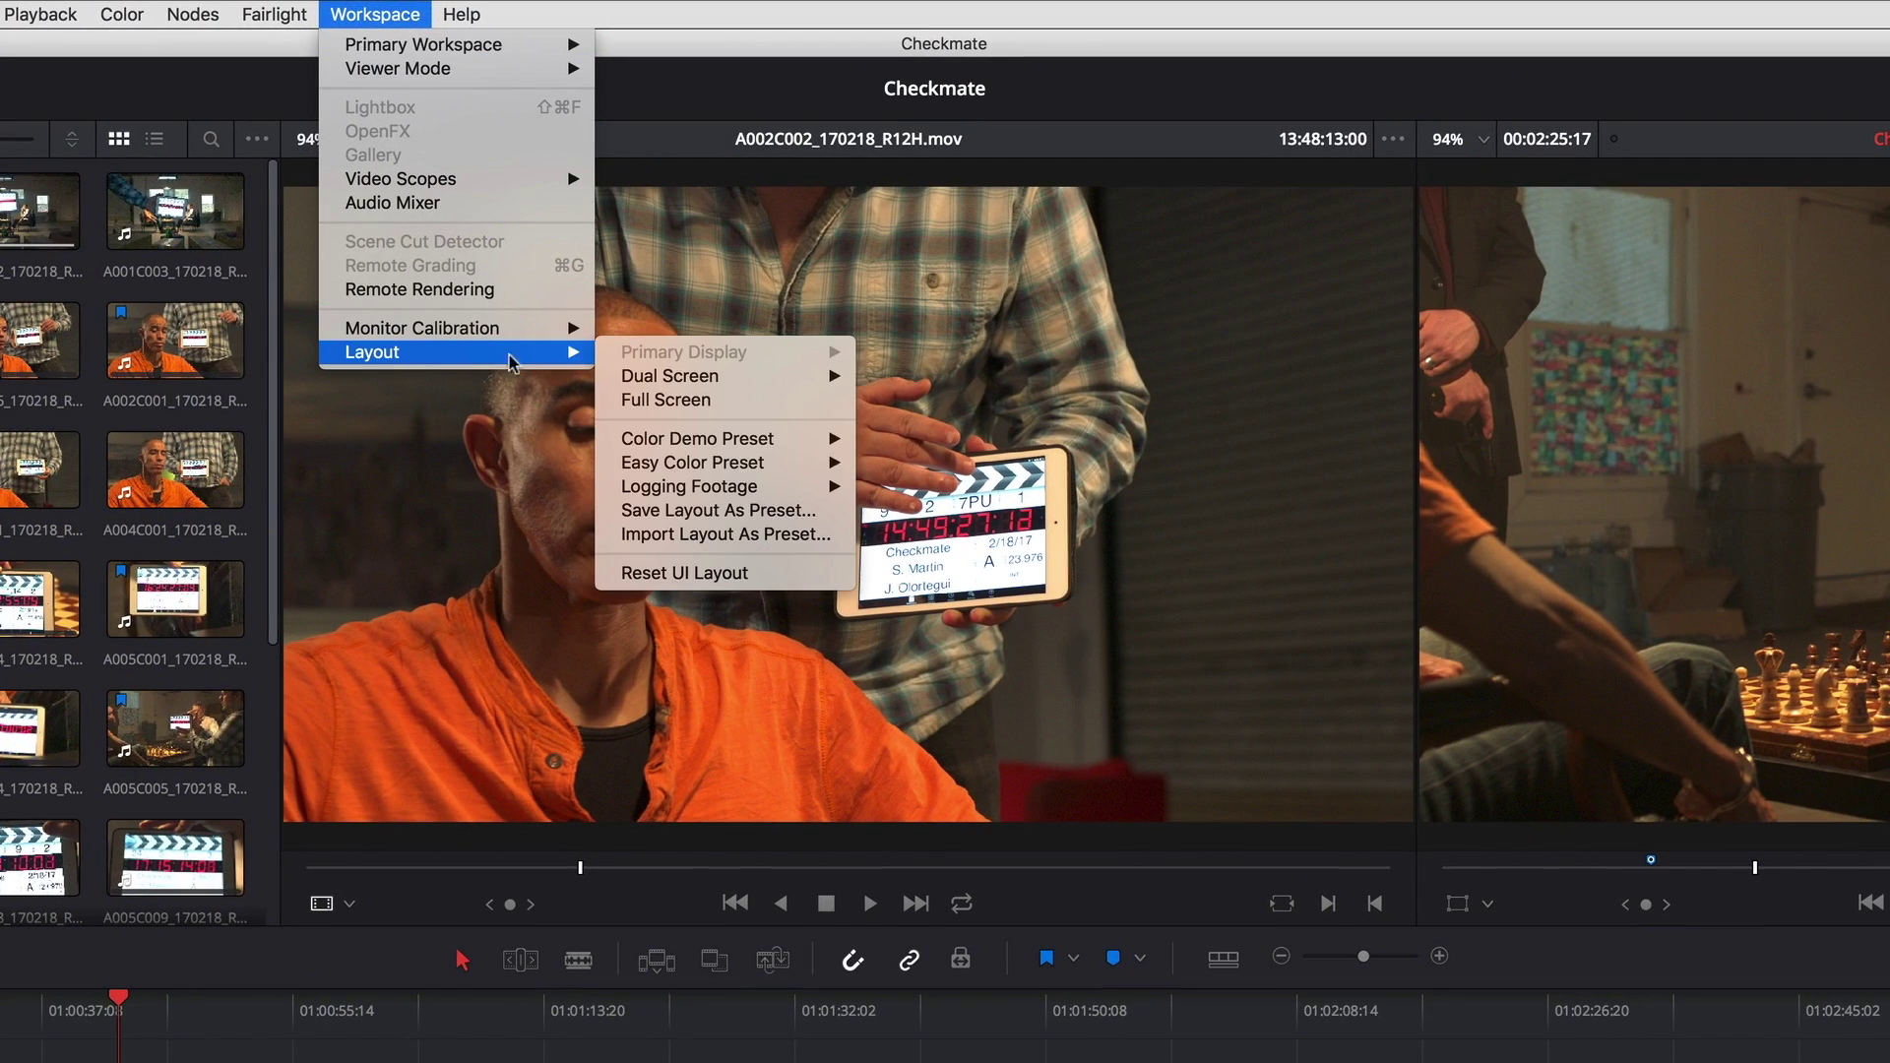
pyautogui.click(778, 398)
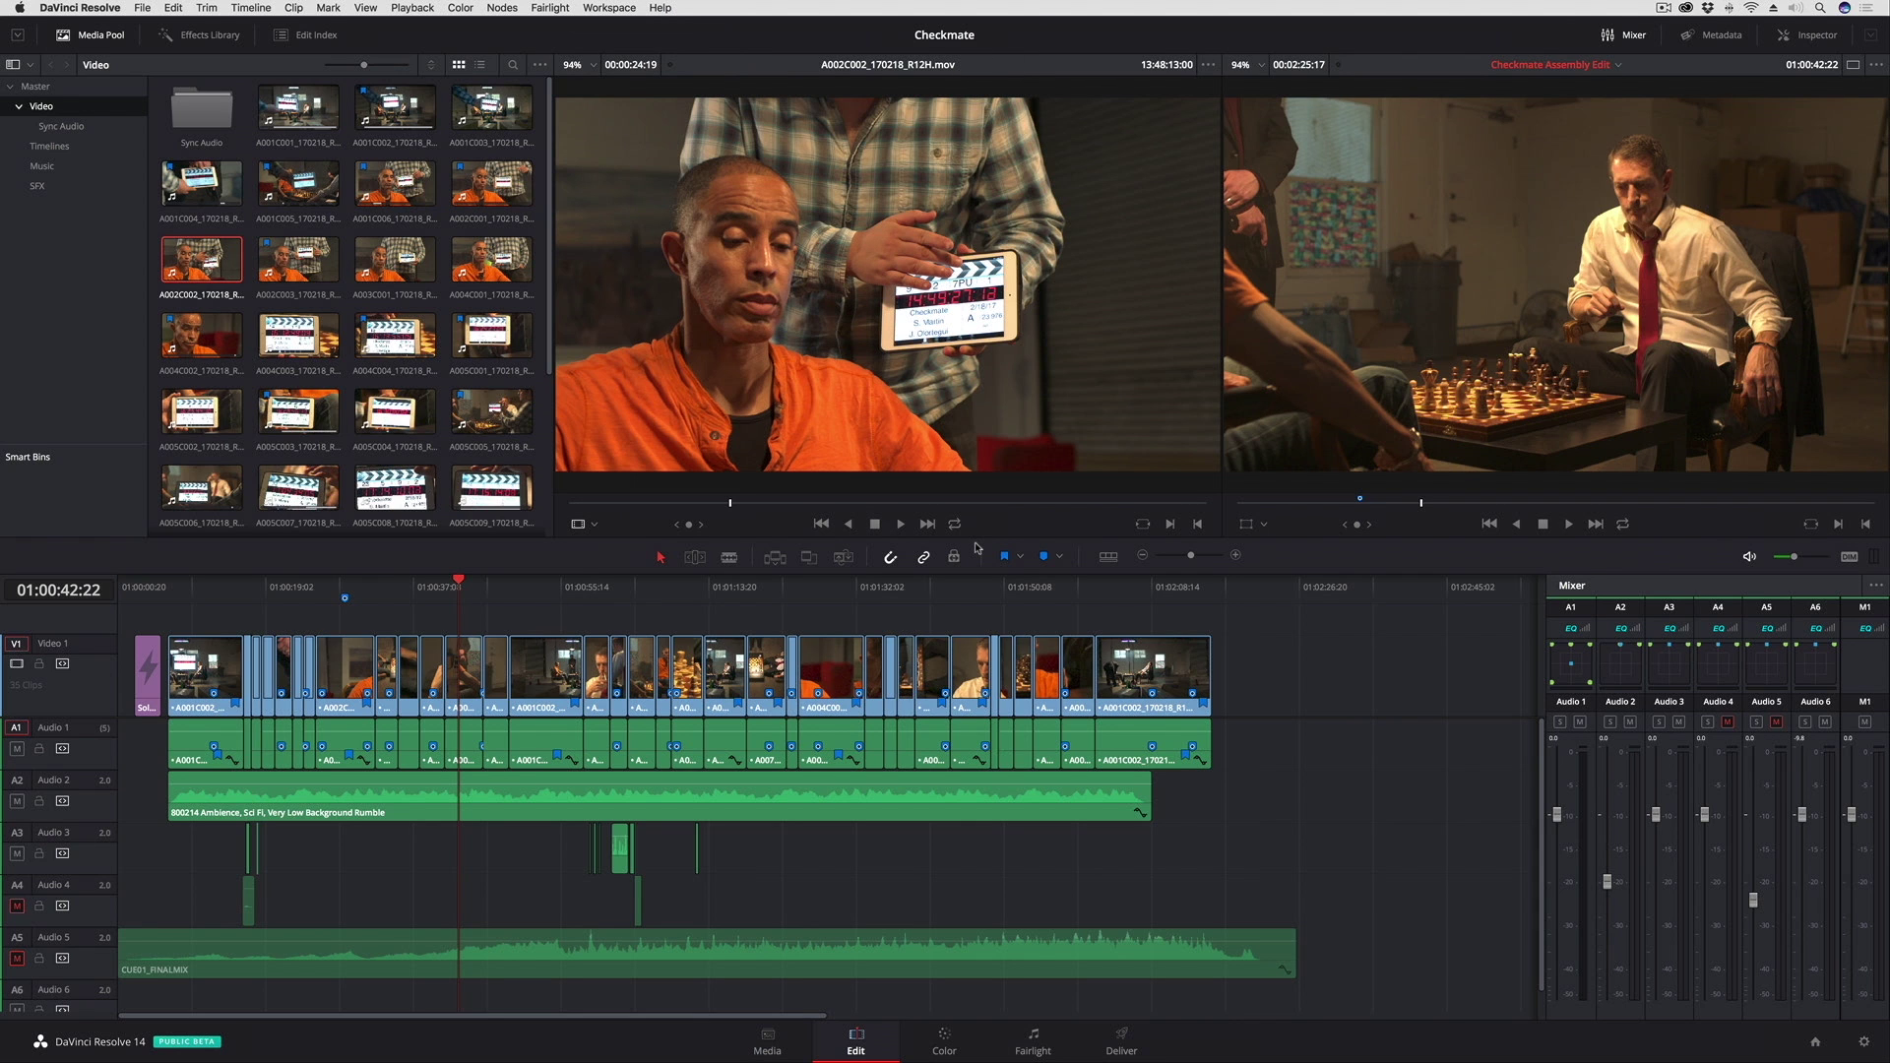
# Step: Save the current layout as a preset named 'Editing and Mixing'
pyautogui.click(629, 9)
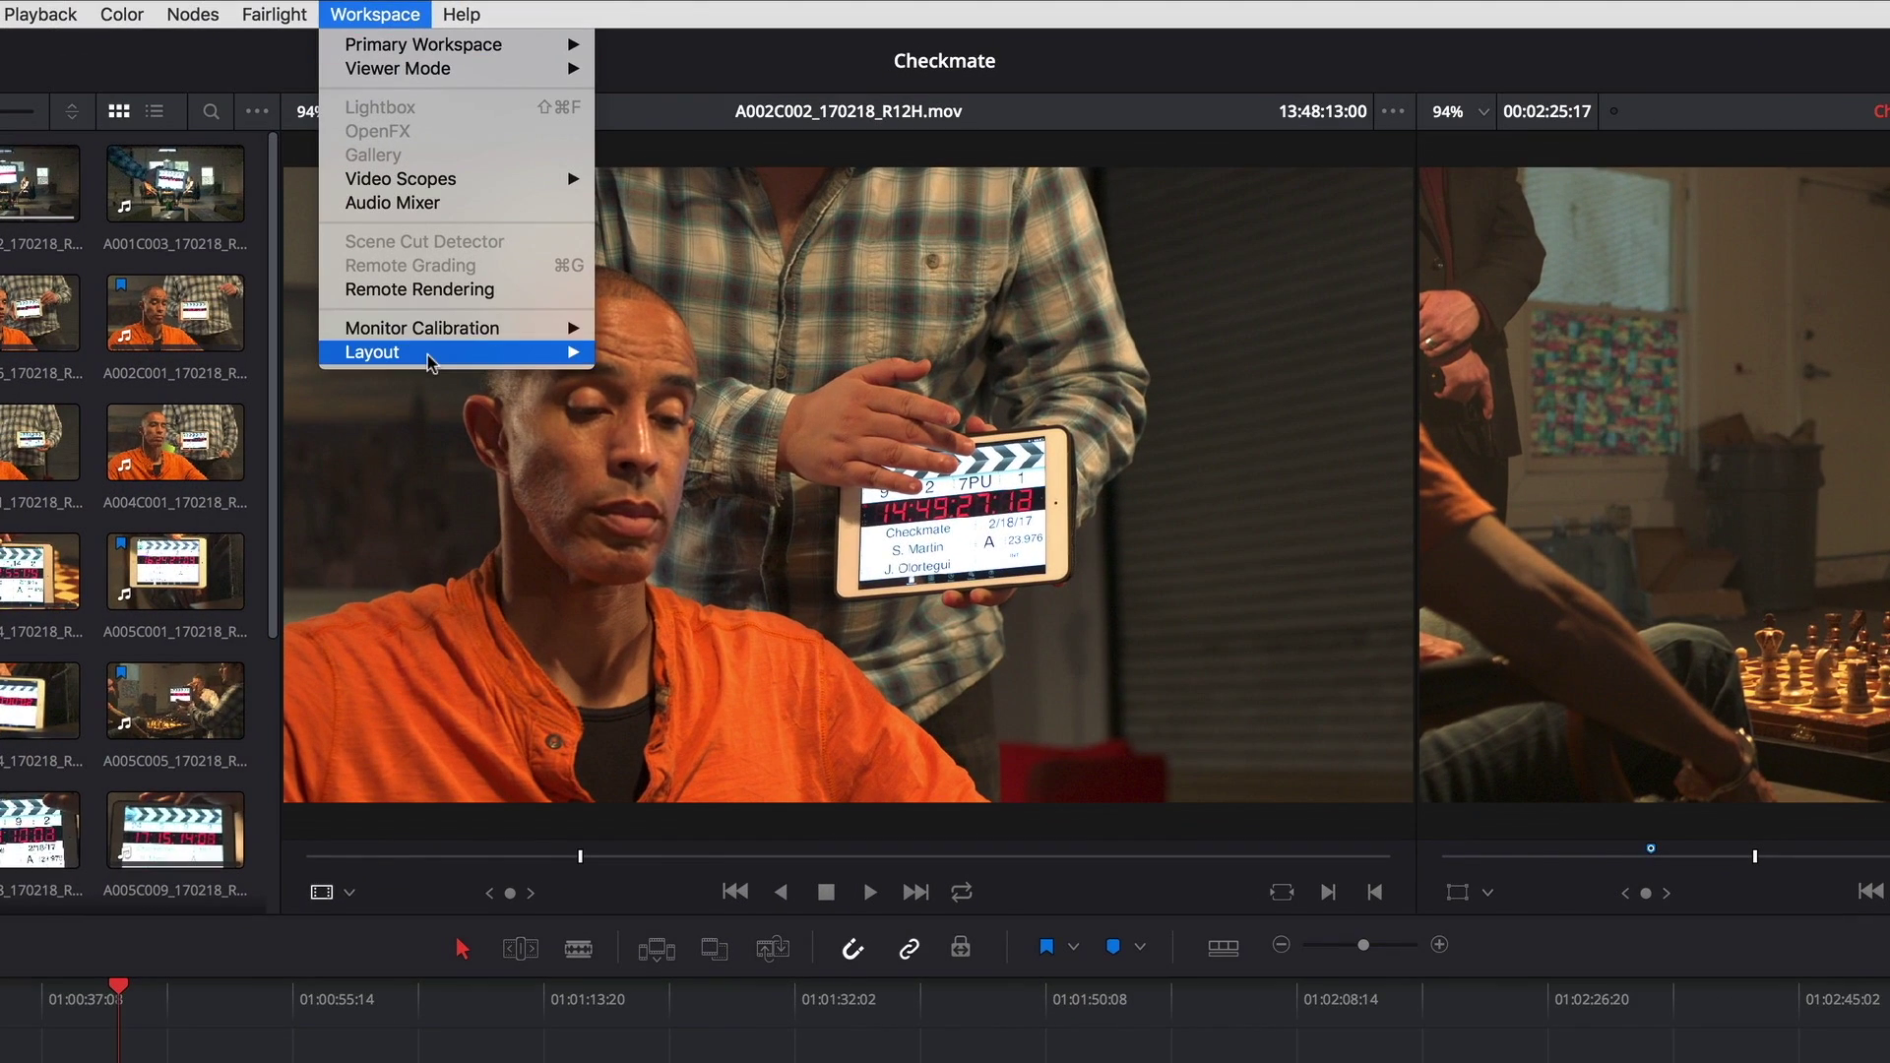
pyautogui.moveTo(431, 356)
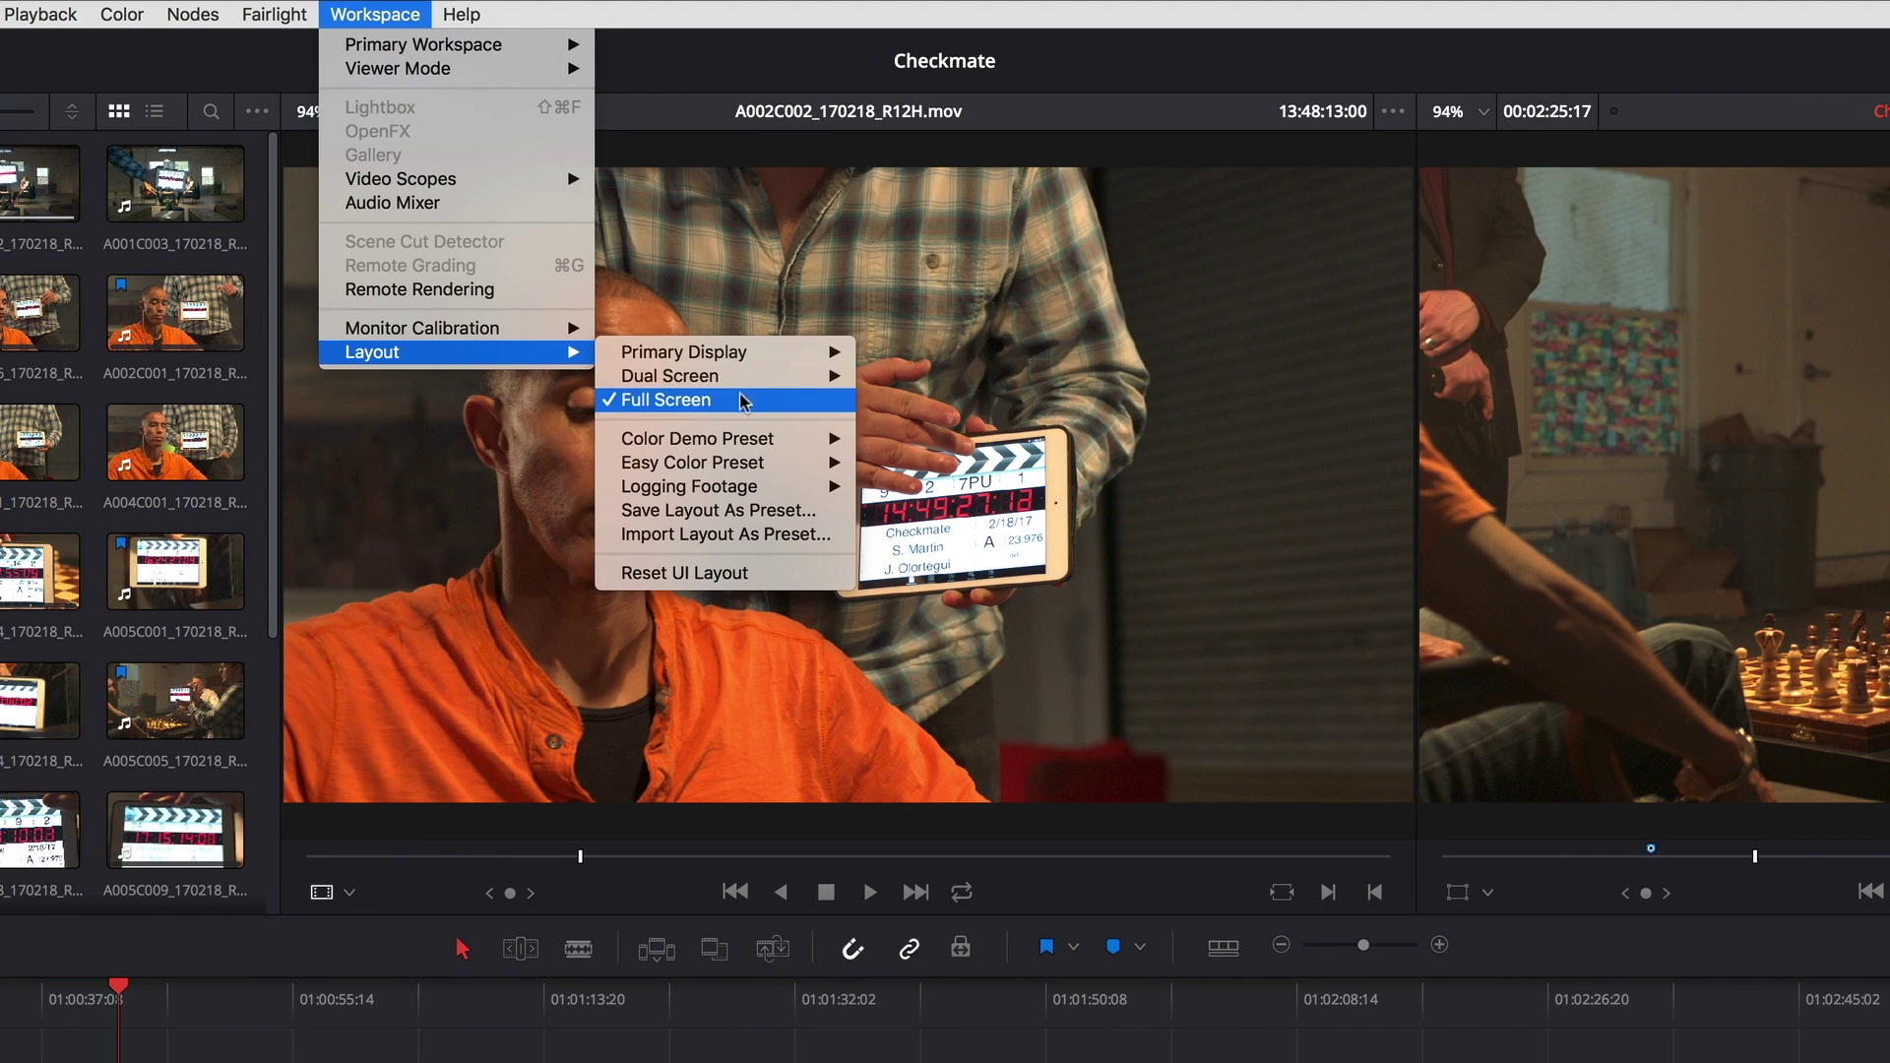
pyautogui.click(760, 514)
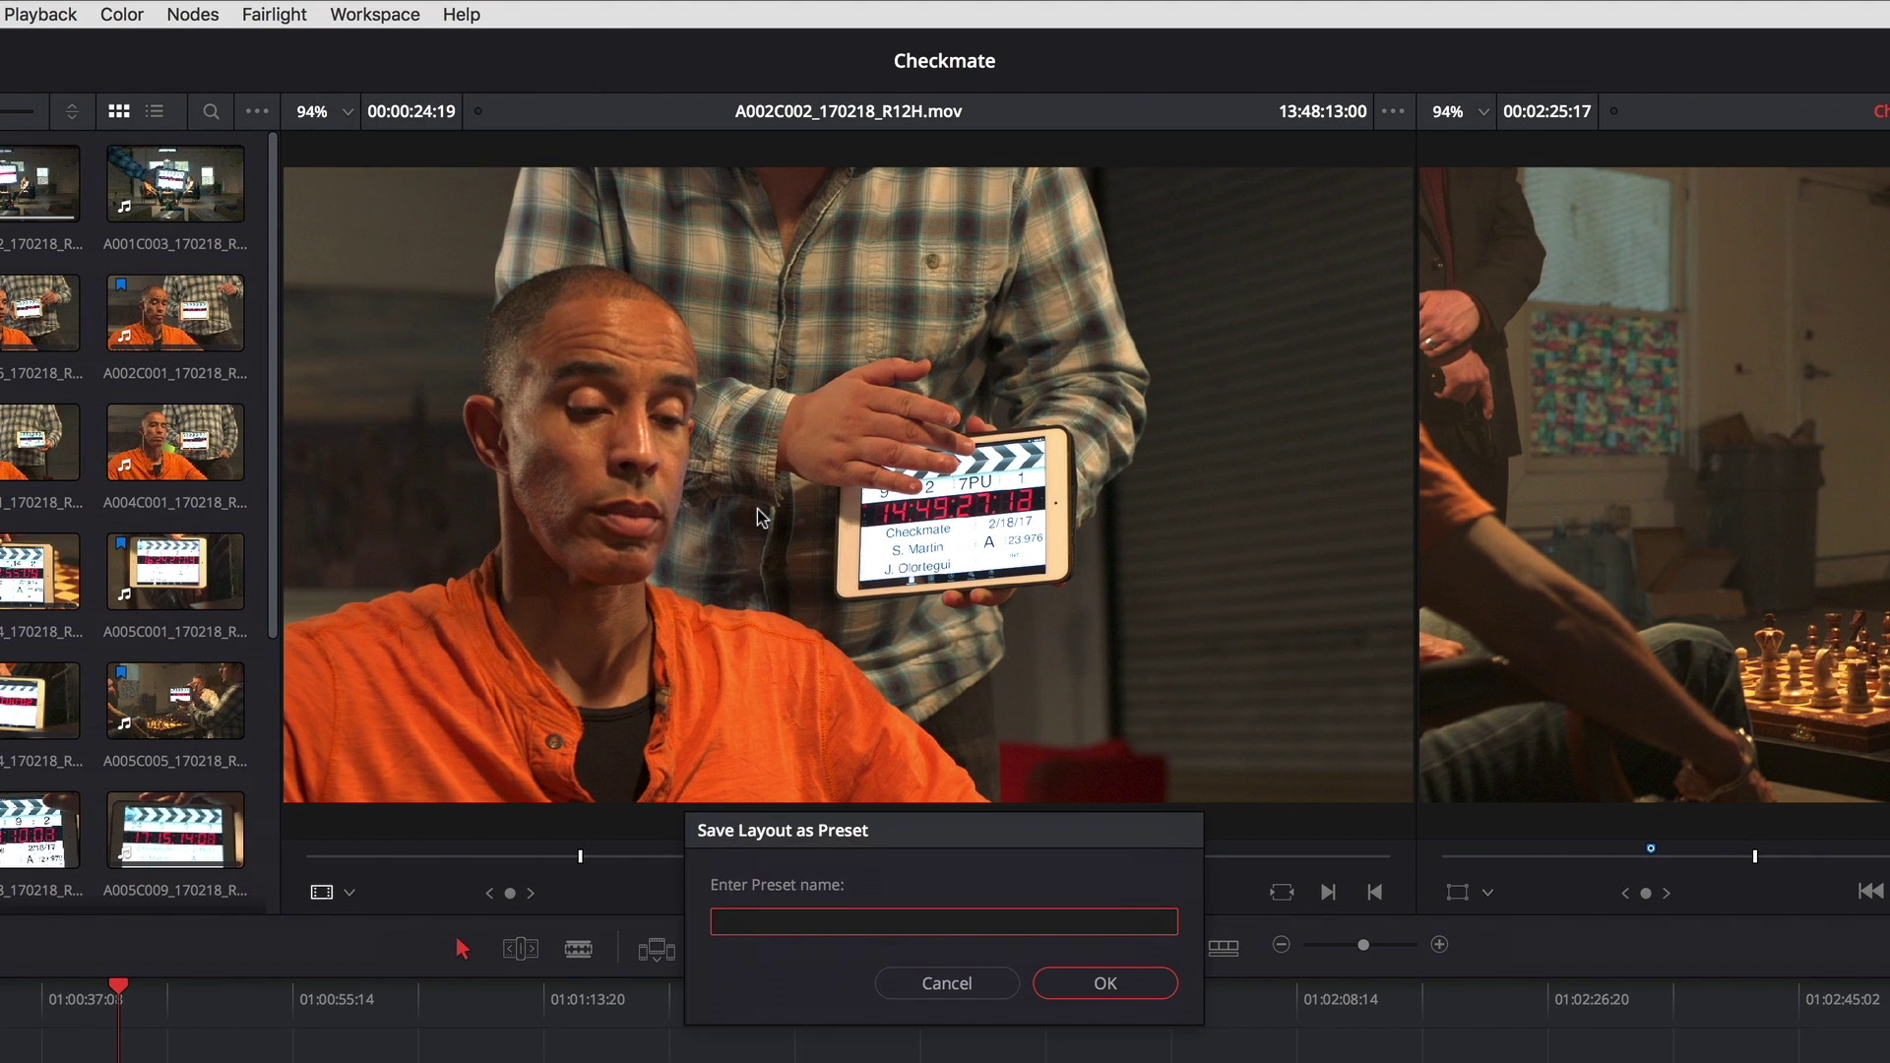
pyautogui.write('Editing and Mixing')
pyautogui.press('Return')
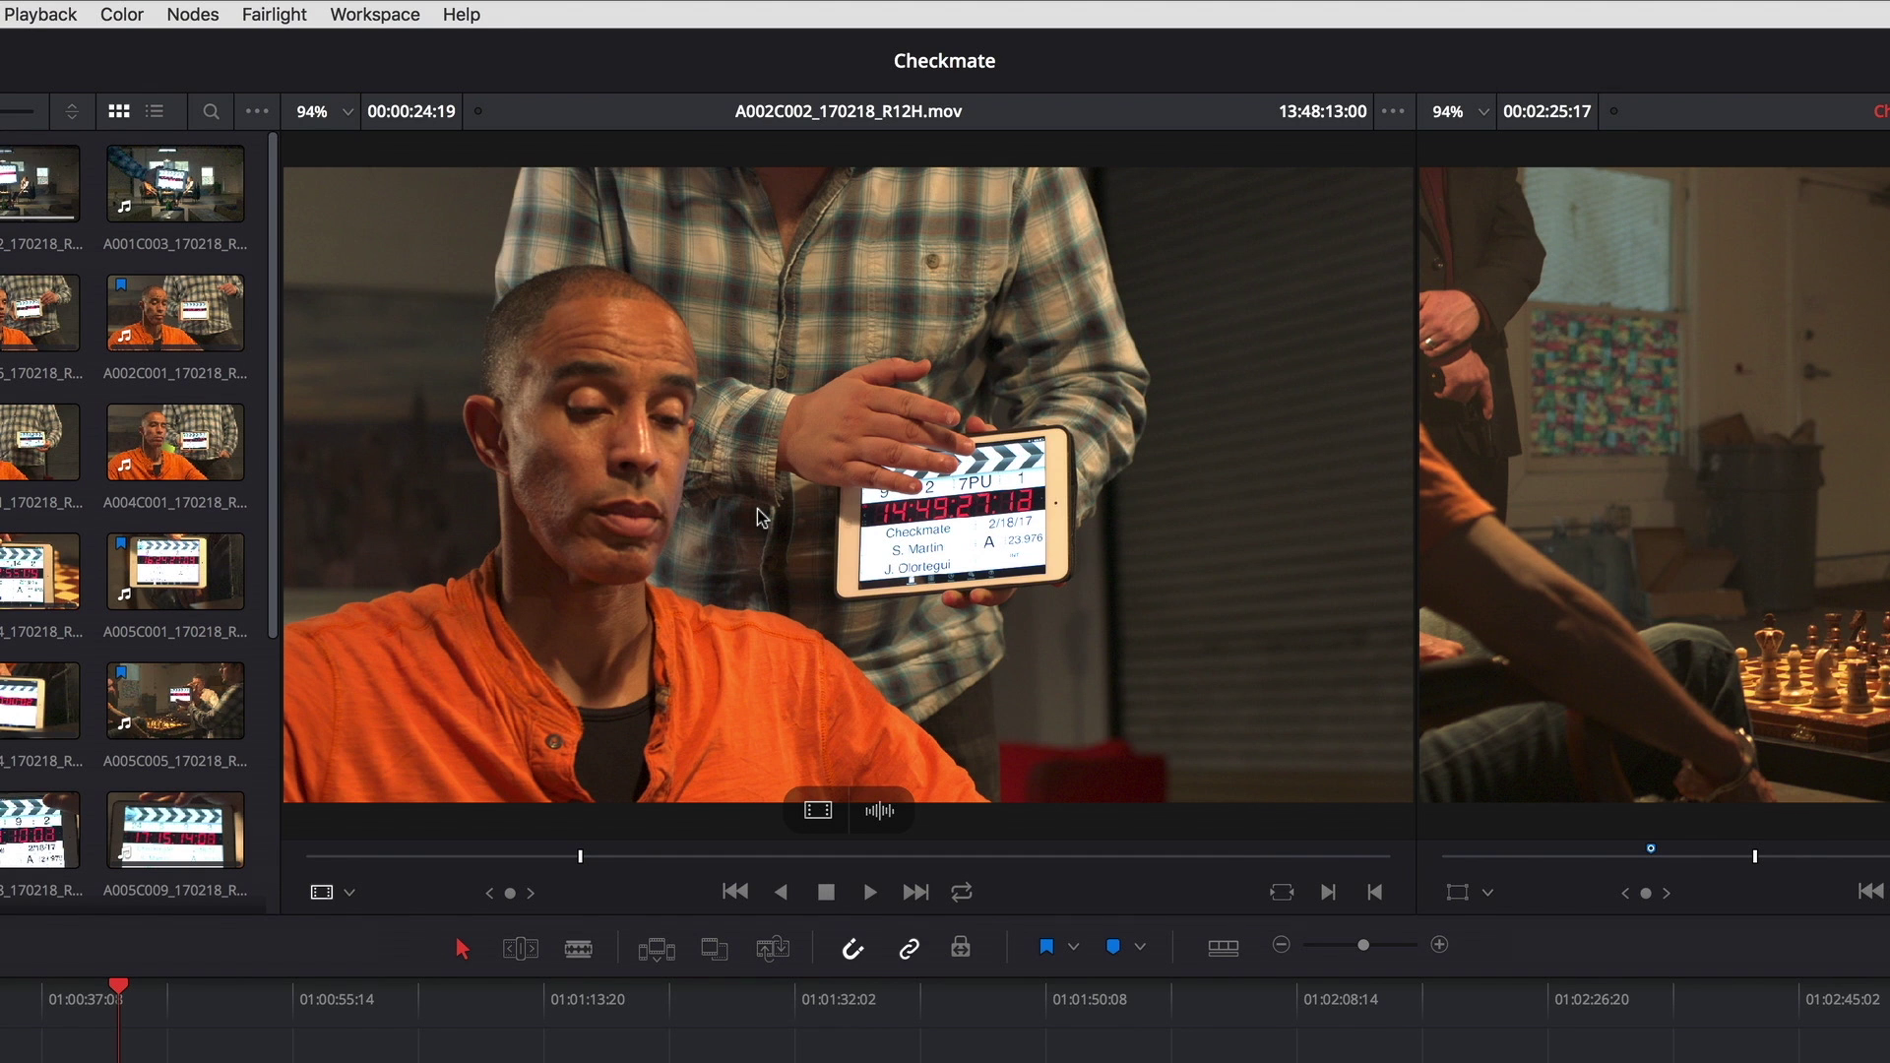
# Step: Reset the interface to the default layout and shrink the video track area
pyautogui.click(406, 14)
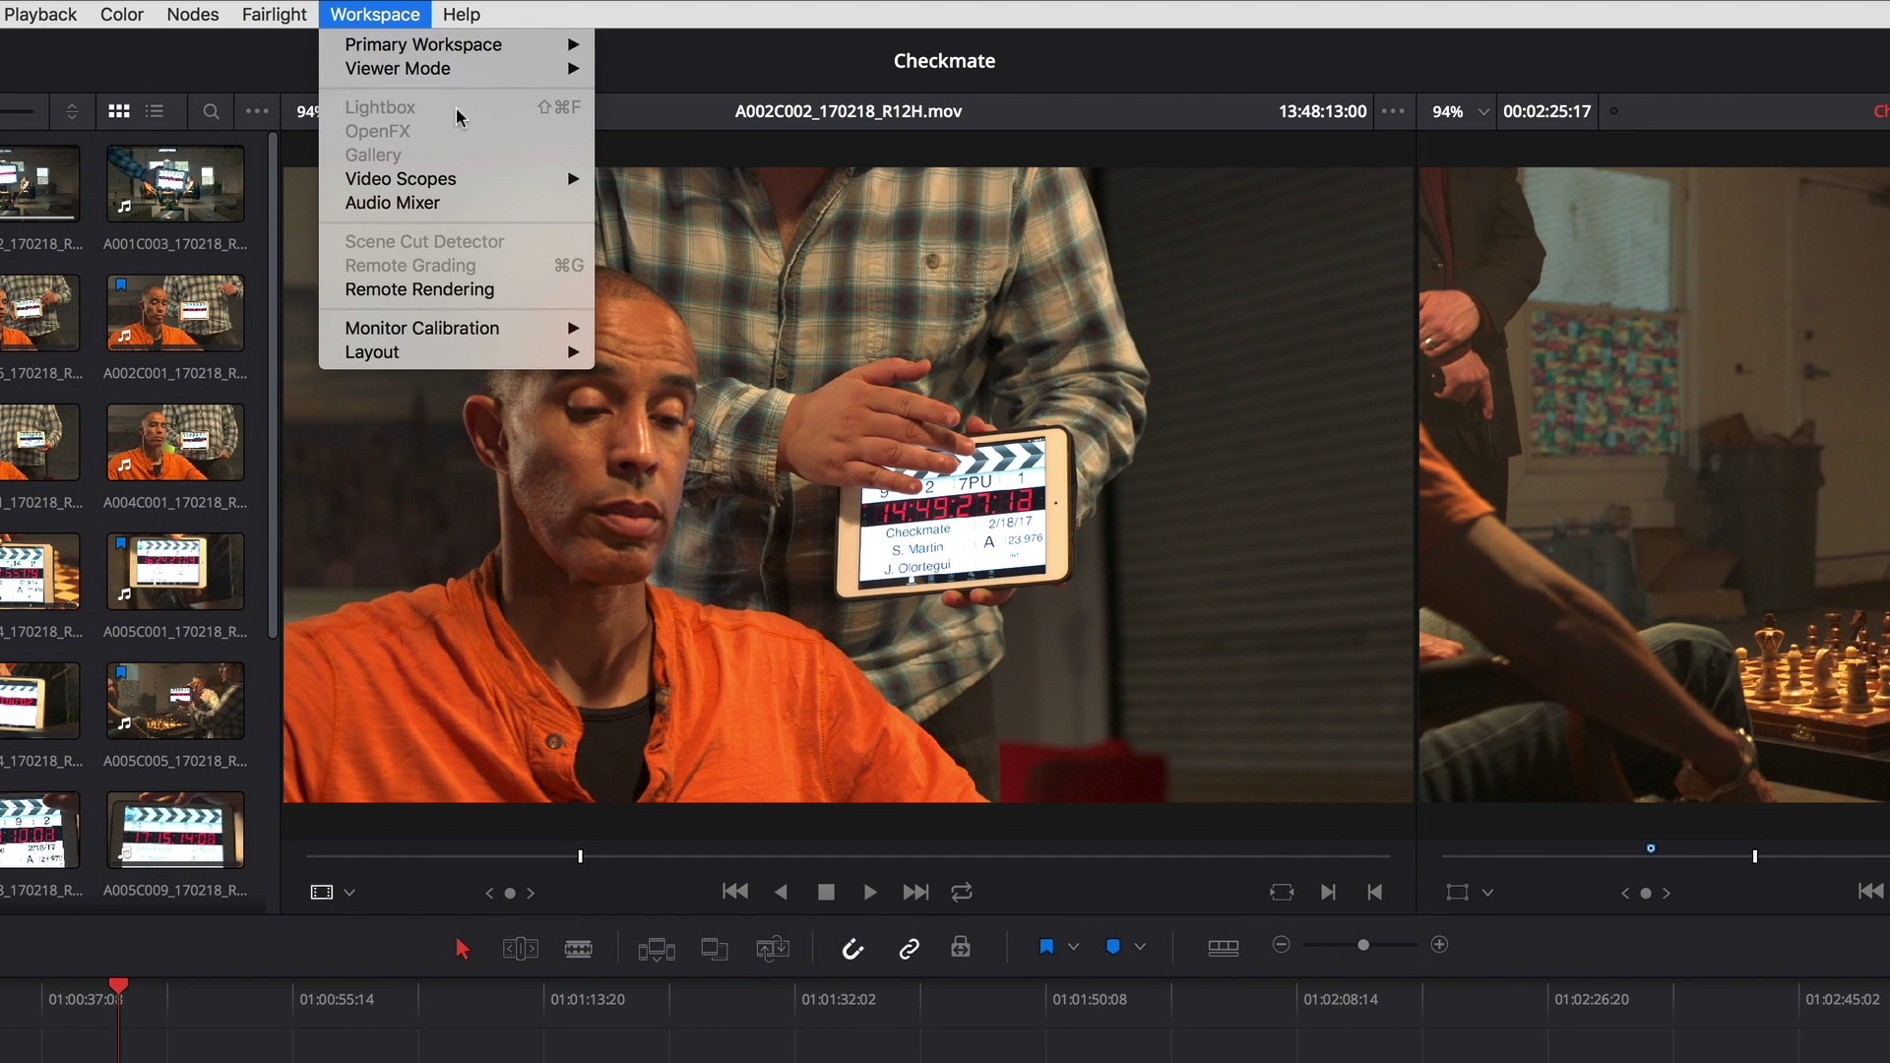
pyautogui.moveTo(410, 360)
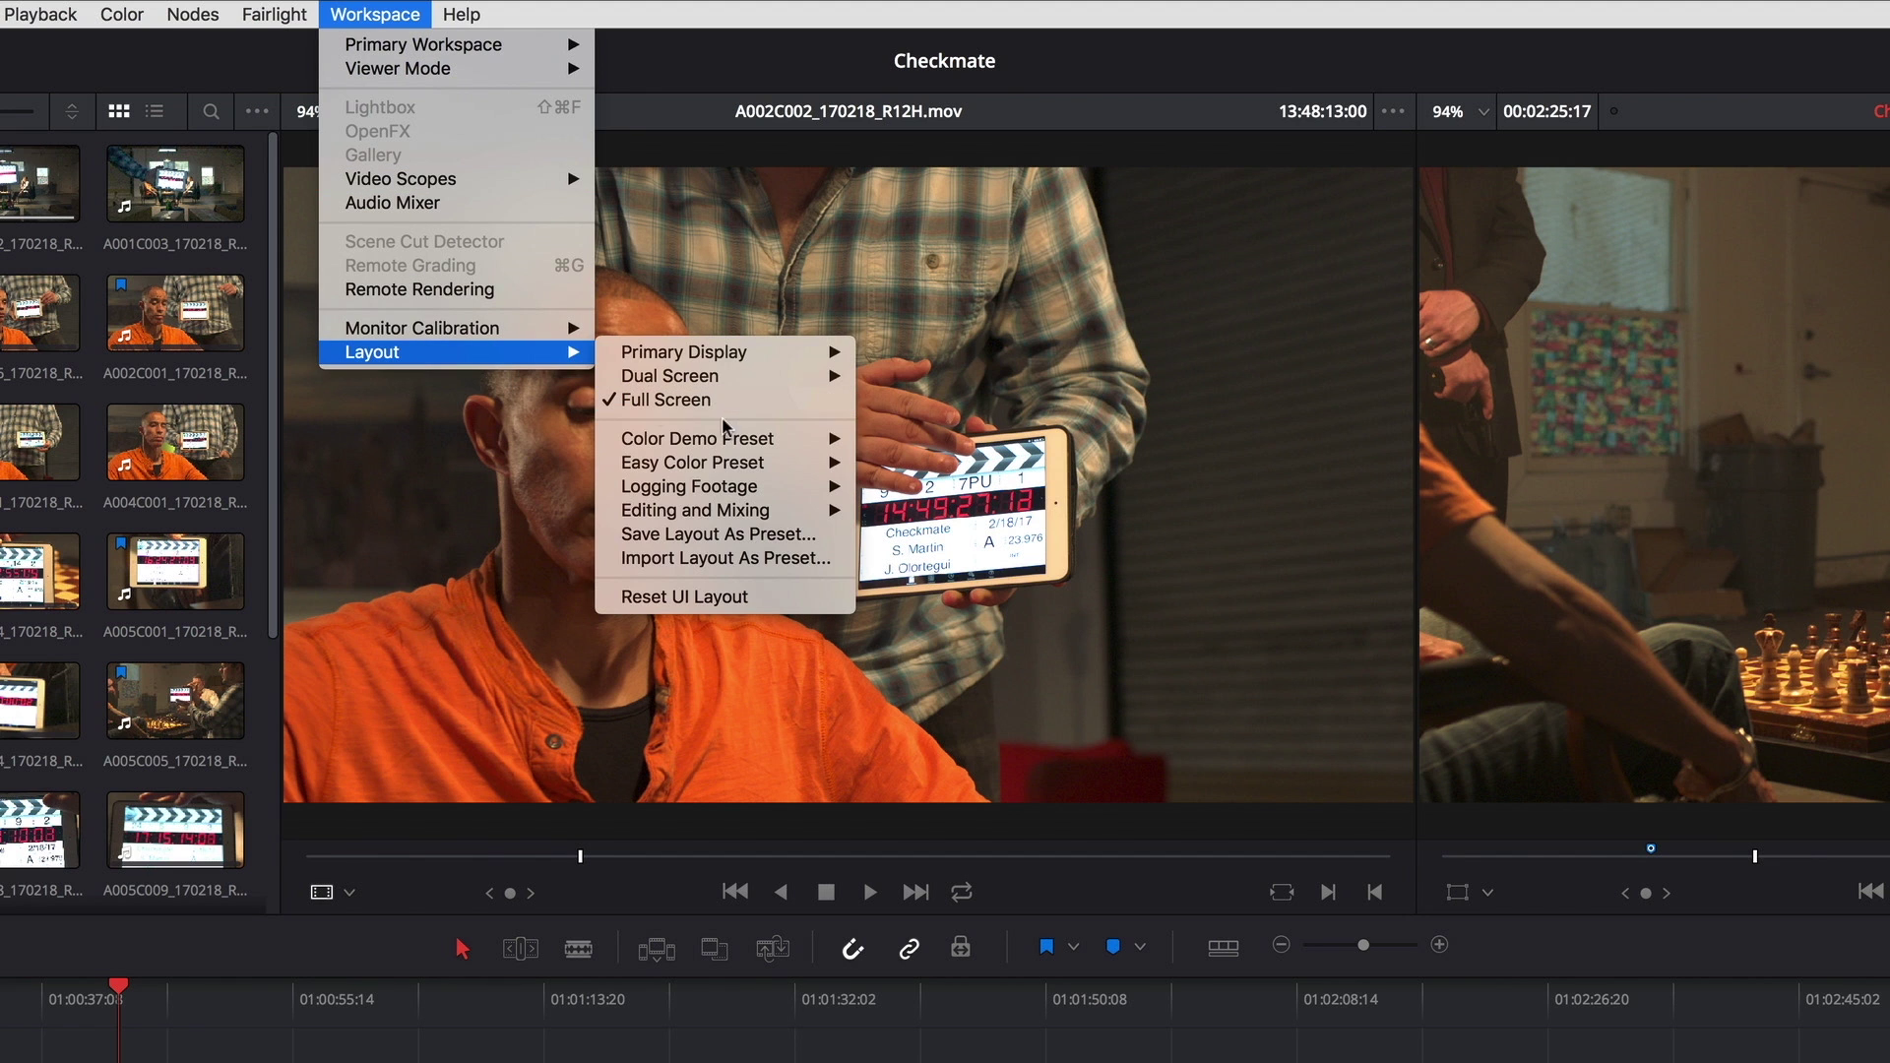
pyautogui.moveTo(731, 443)
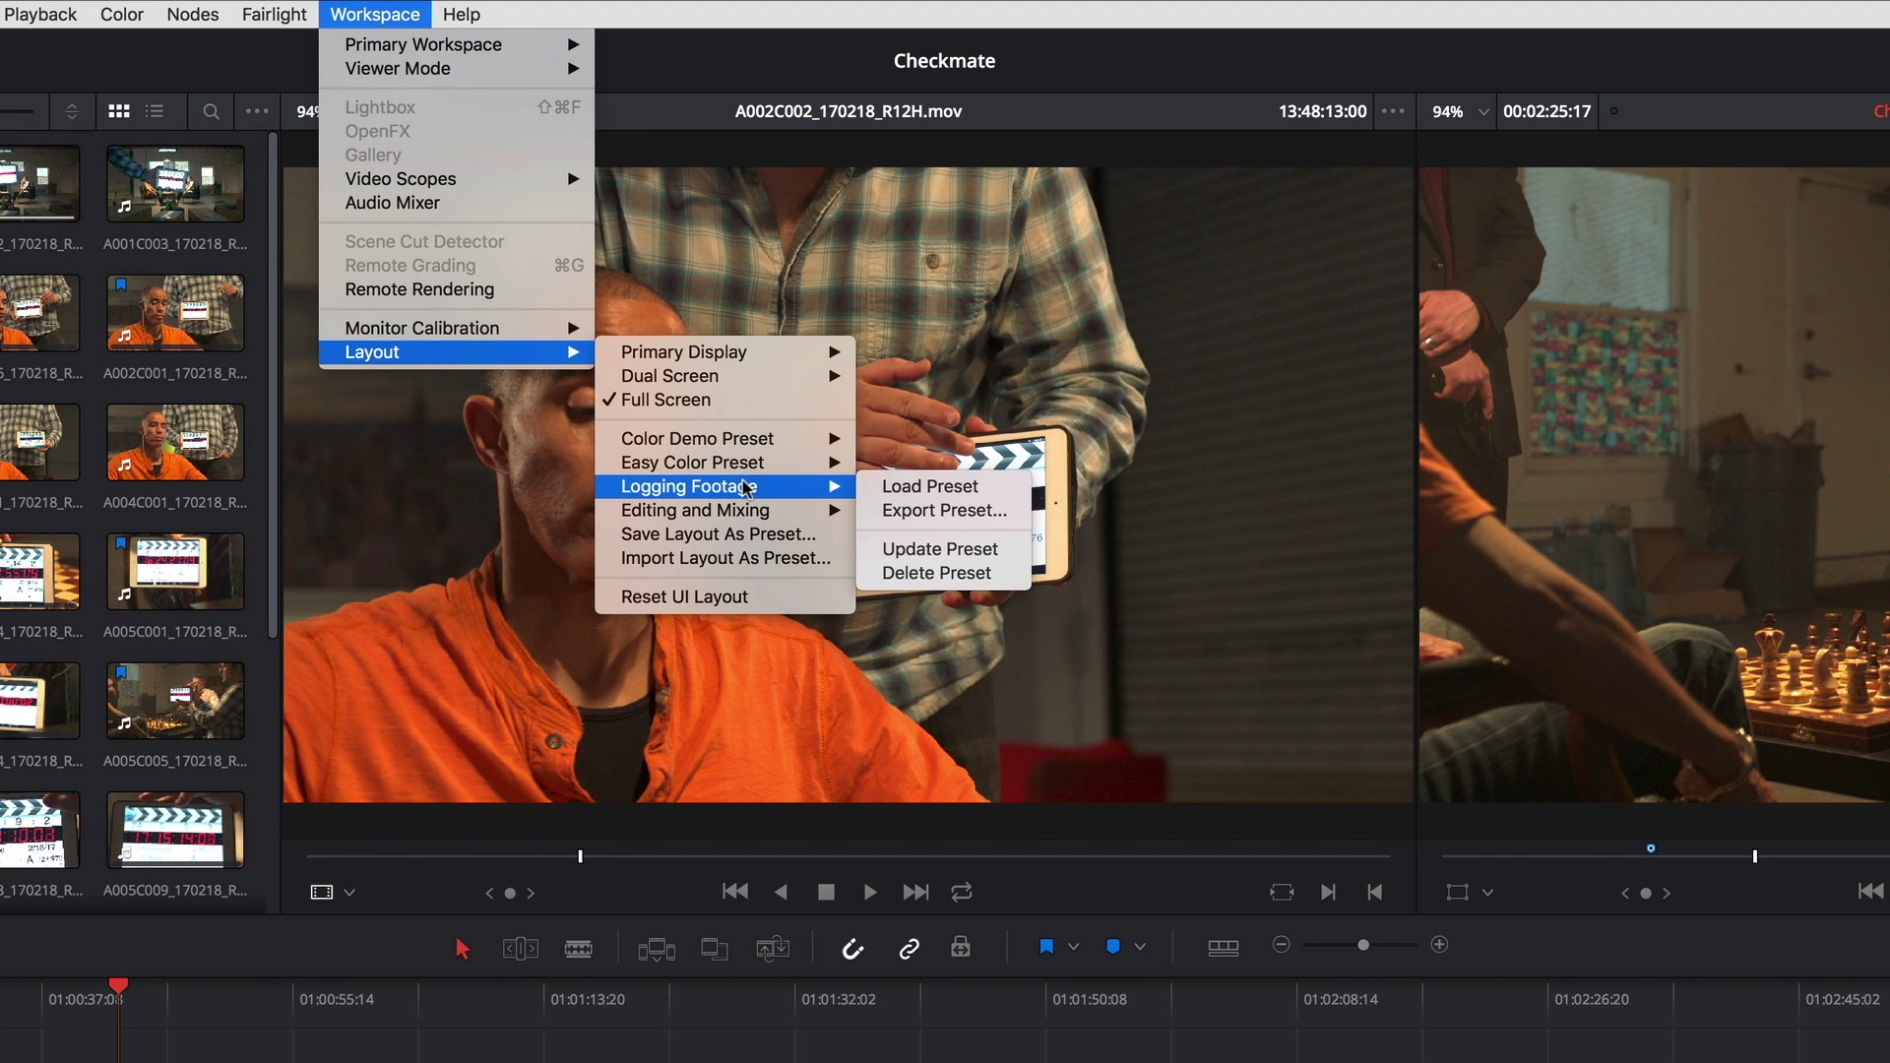
pyautogui.moveTo(767, 512)
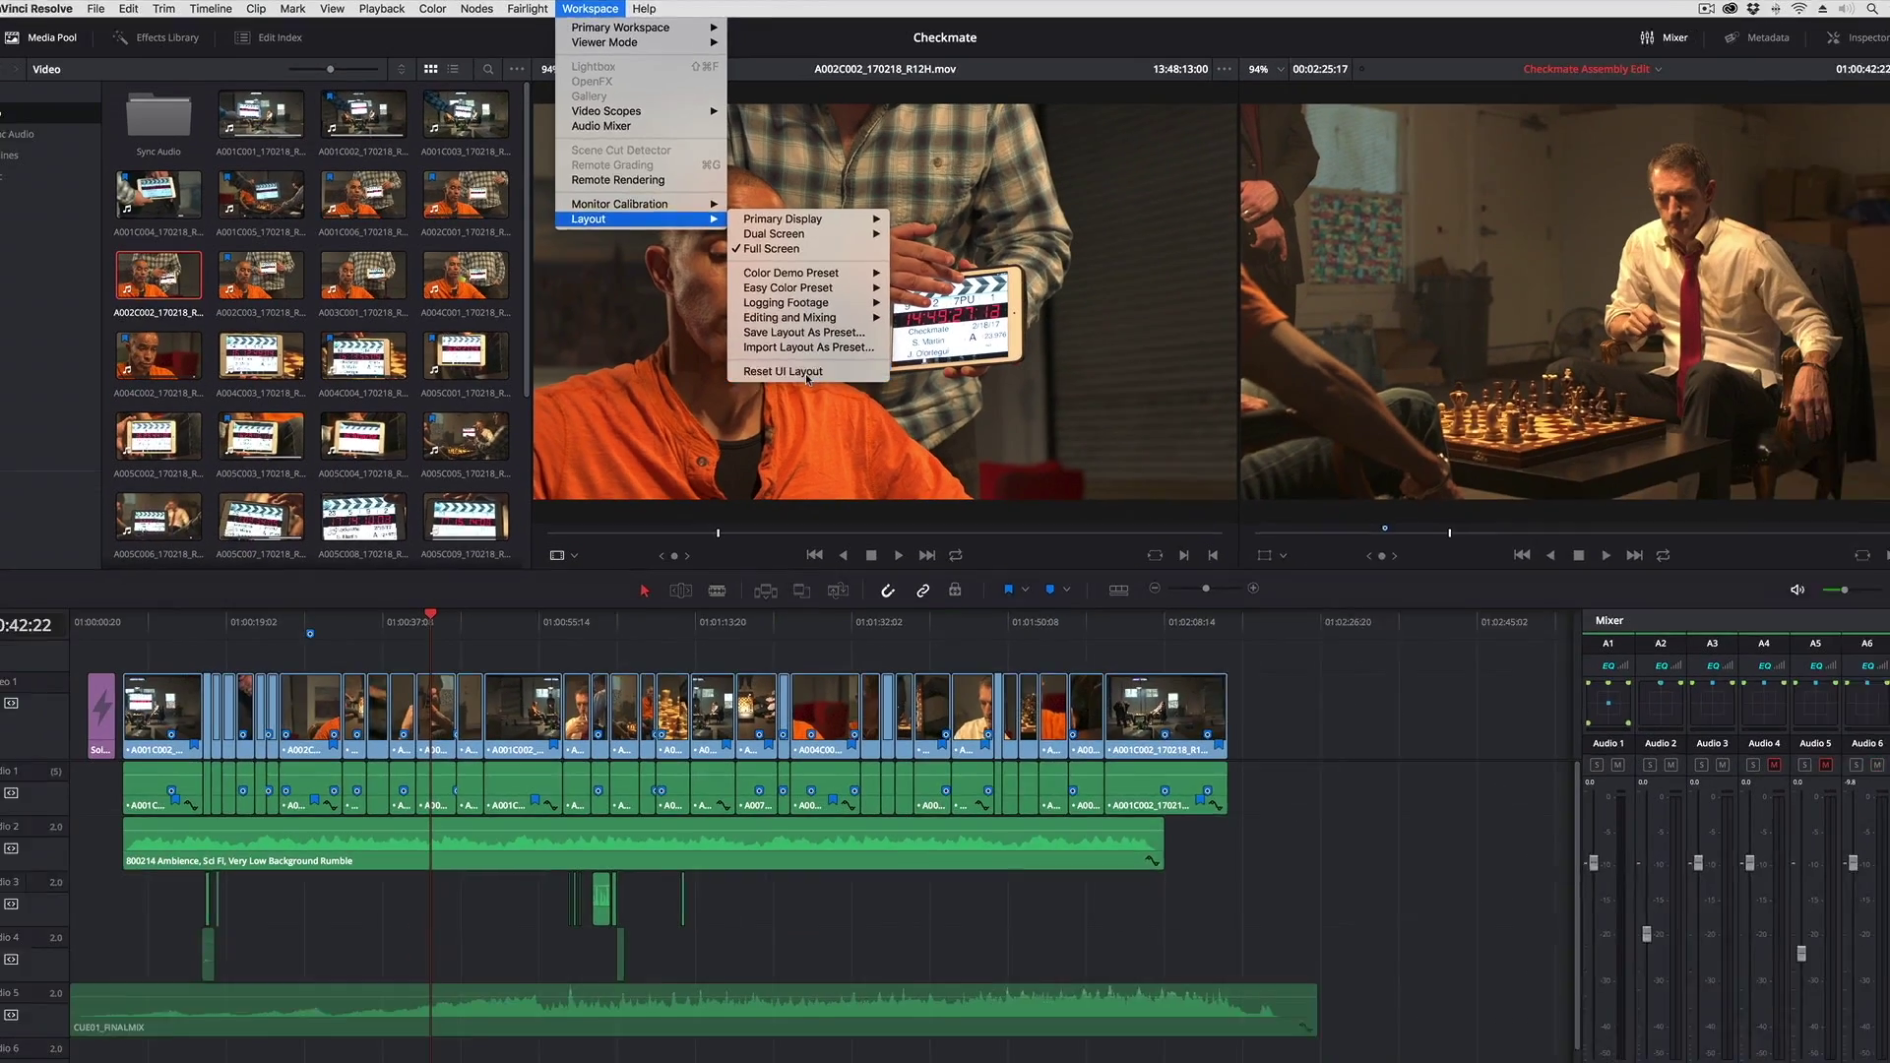
pyautogui.click(684, 596)
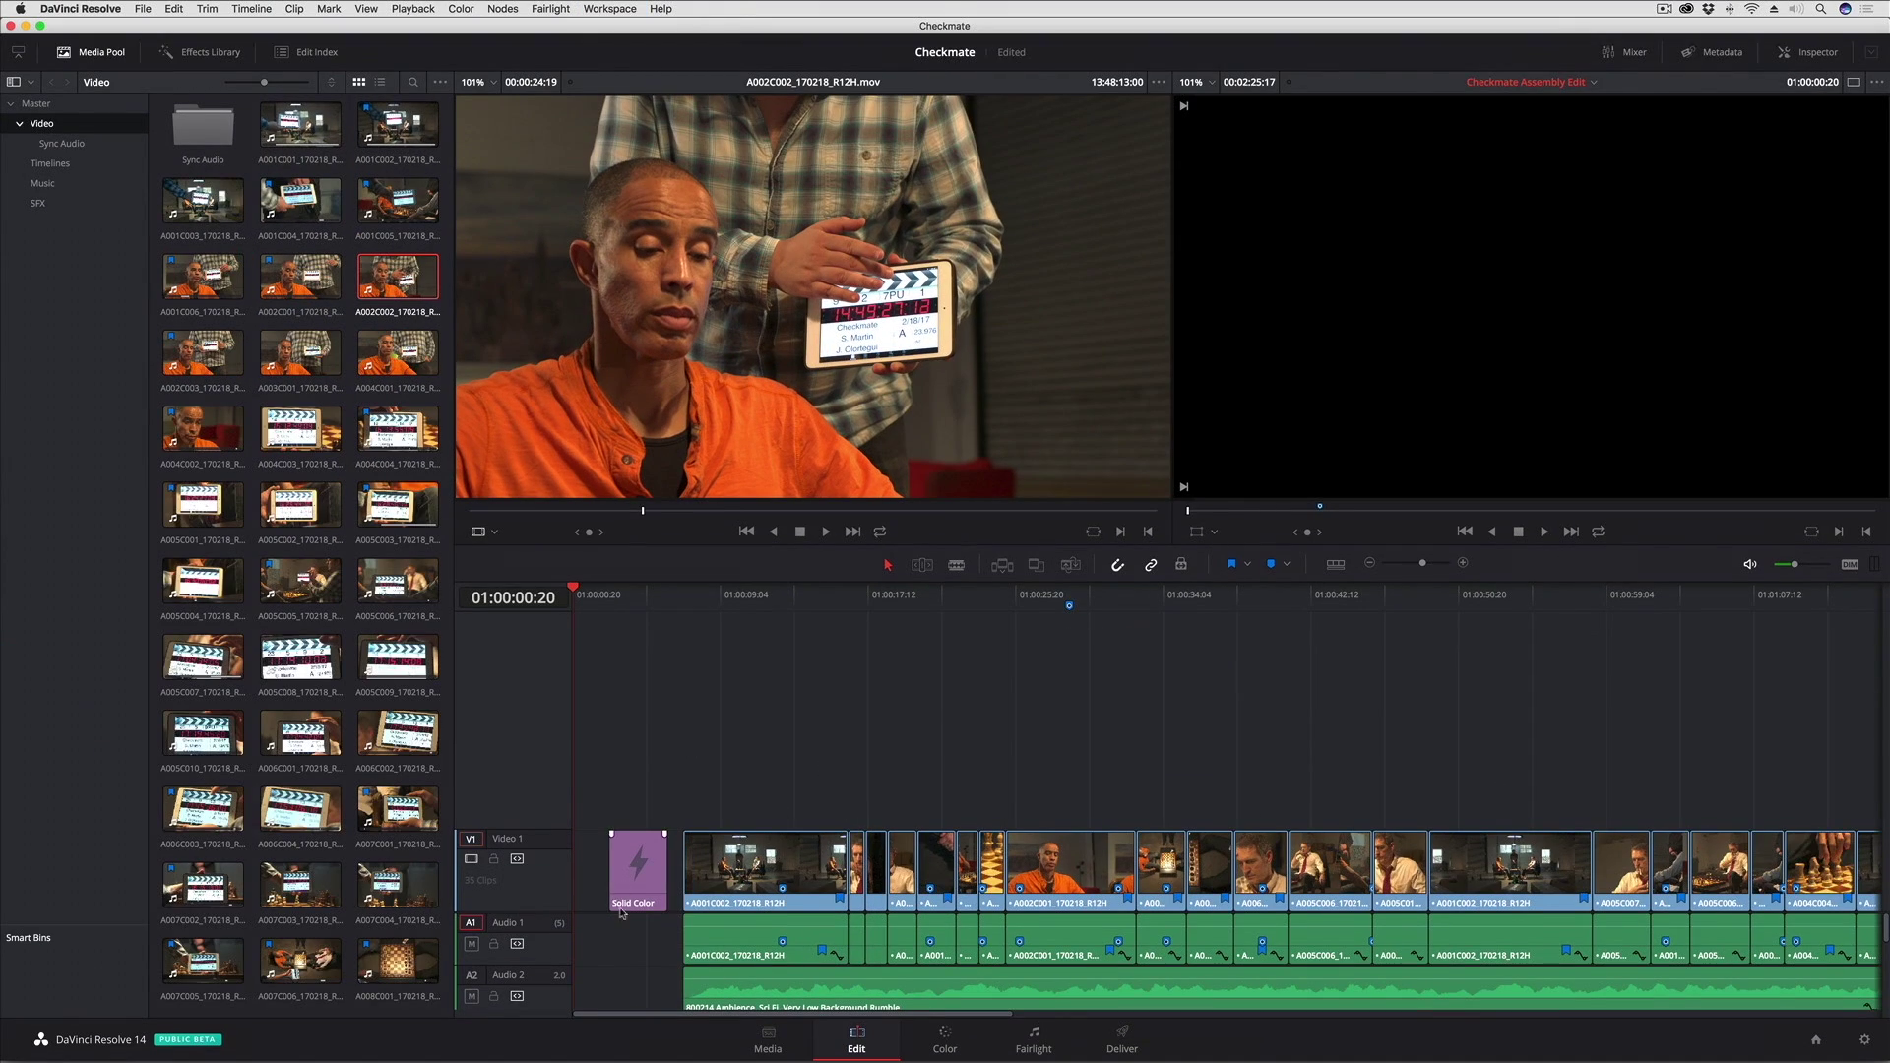
pyautogui.moveTo(620, 912); pyautogui.dragTo(618, 725)
# Step: Load the 'Editing and Mixing' layout preset to restore the mixer arrangement
pyautogui.click(627, 7)
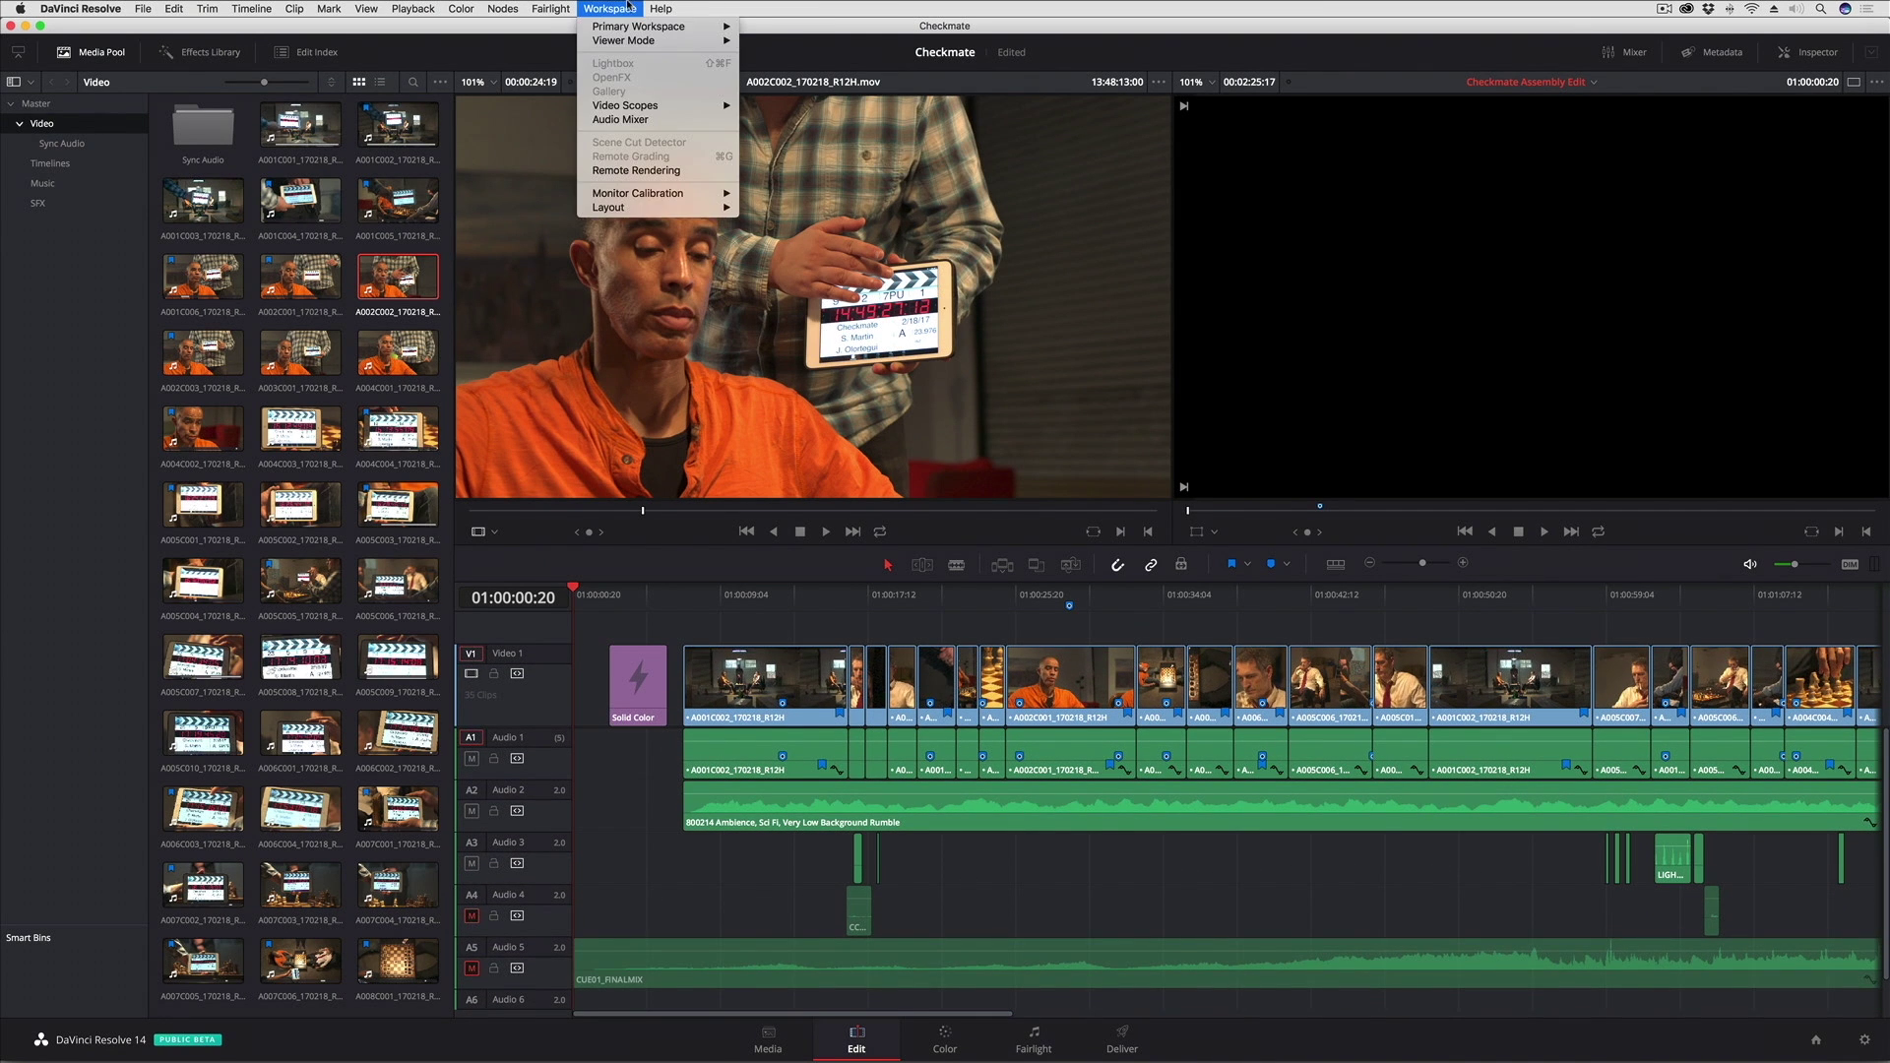
pyautogui.moveTo(614, 208)
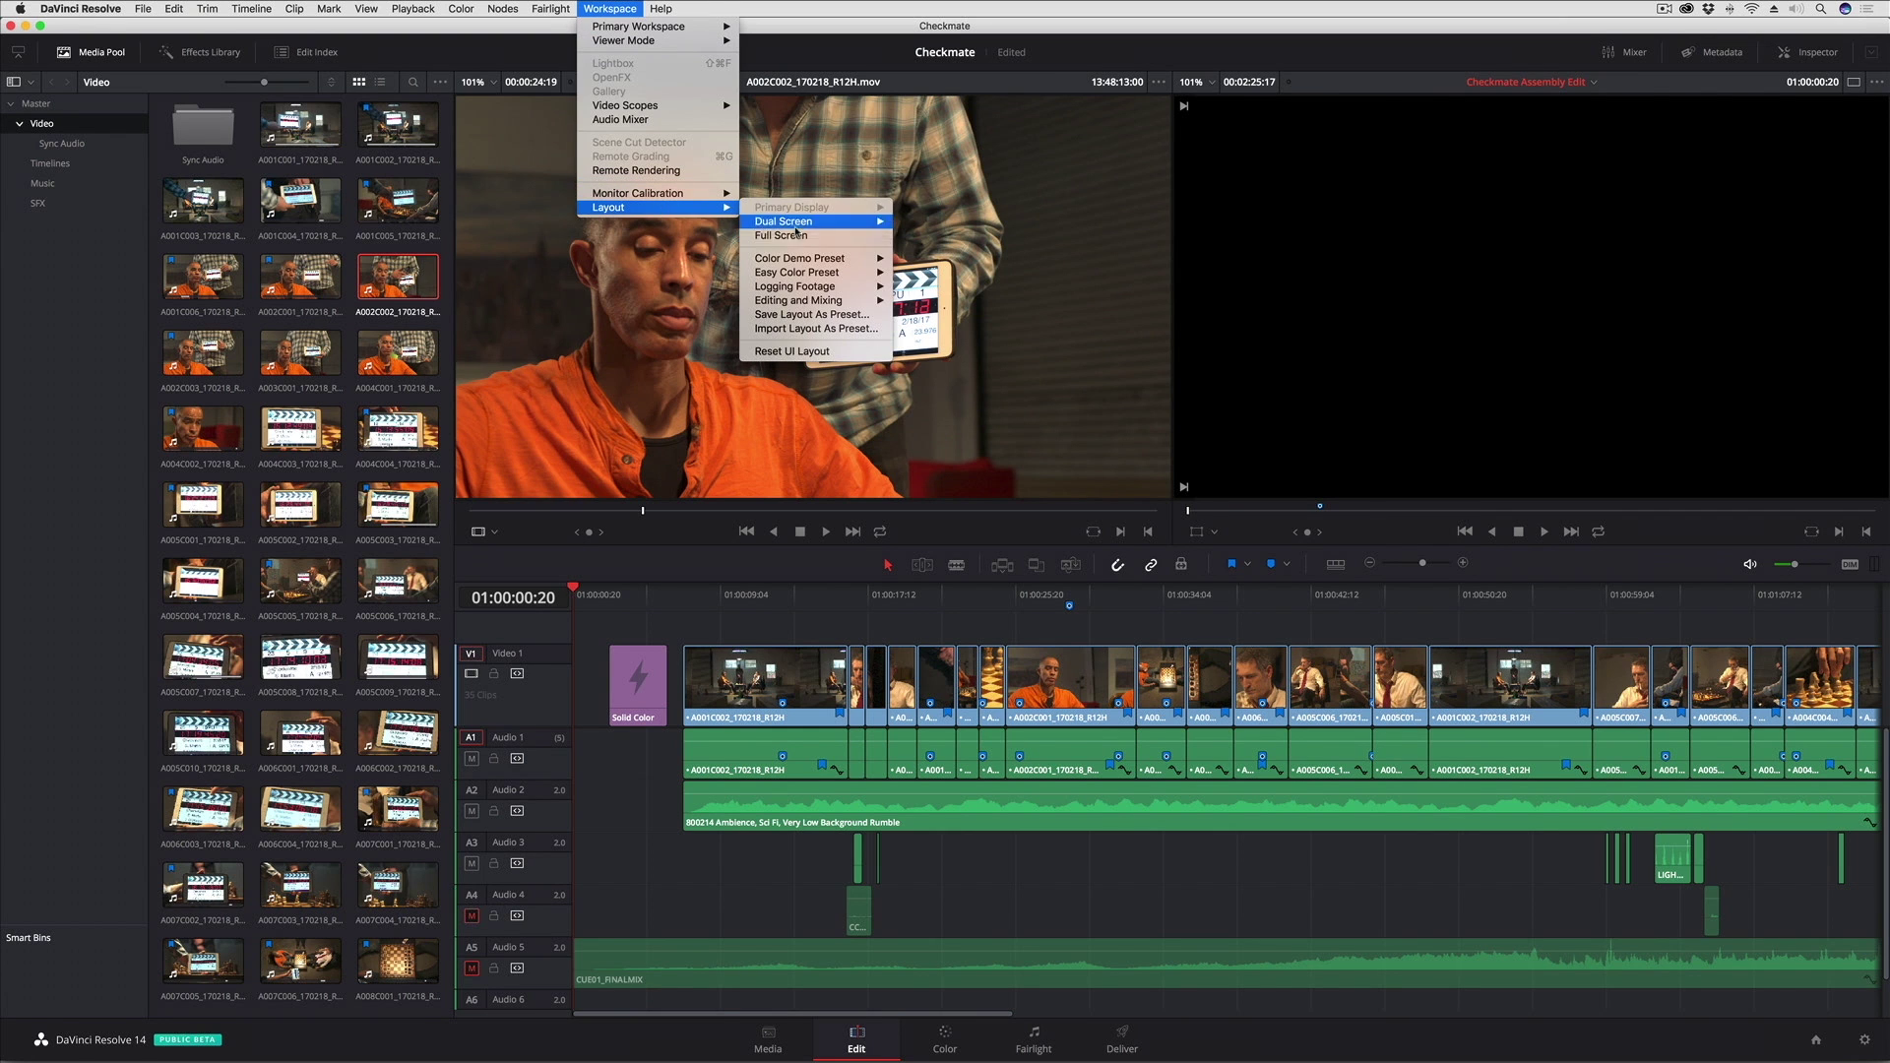
pyautogui.moveTo(837, 302)
pyautogui.click(926, 300)
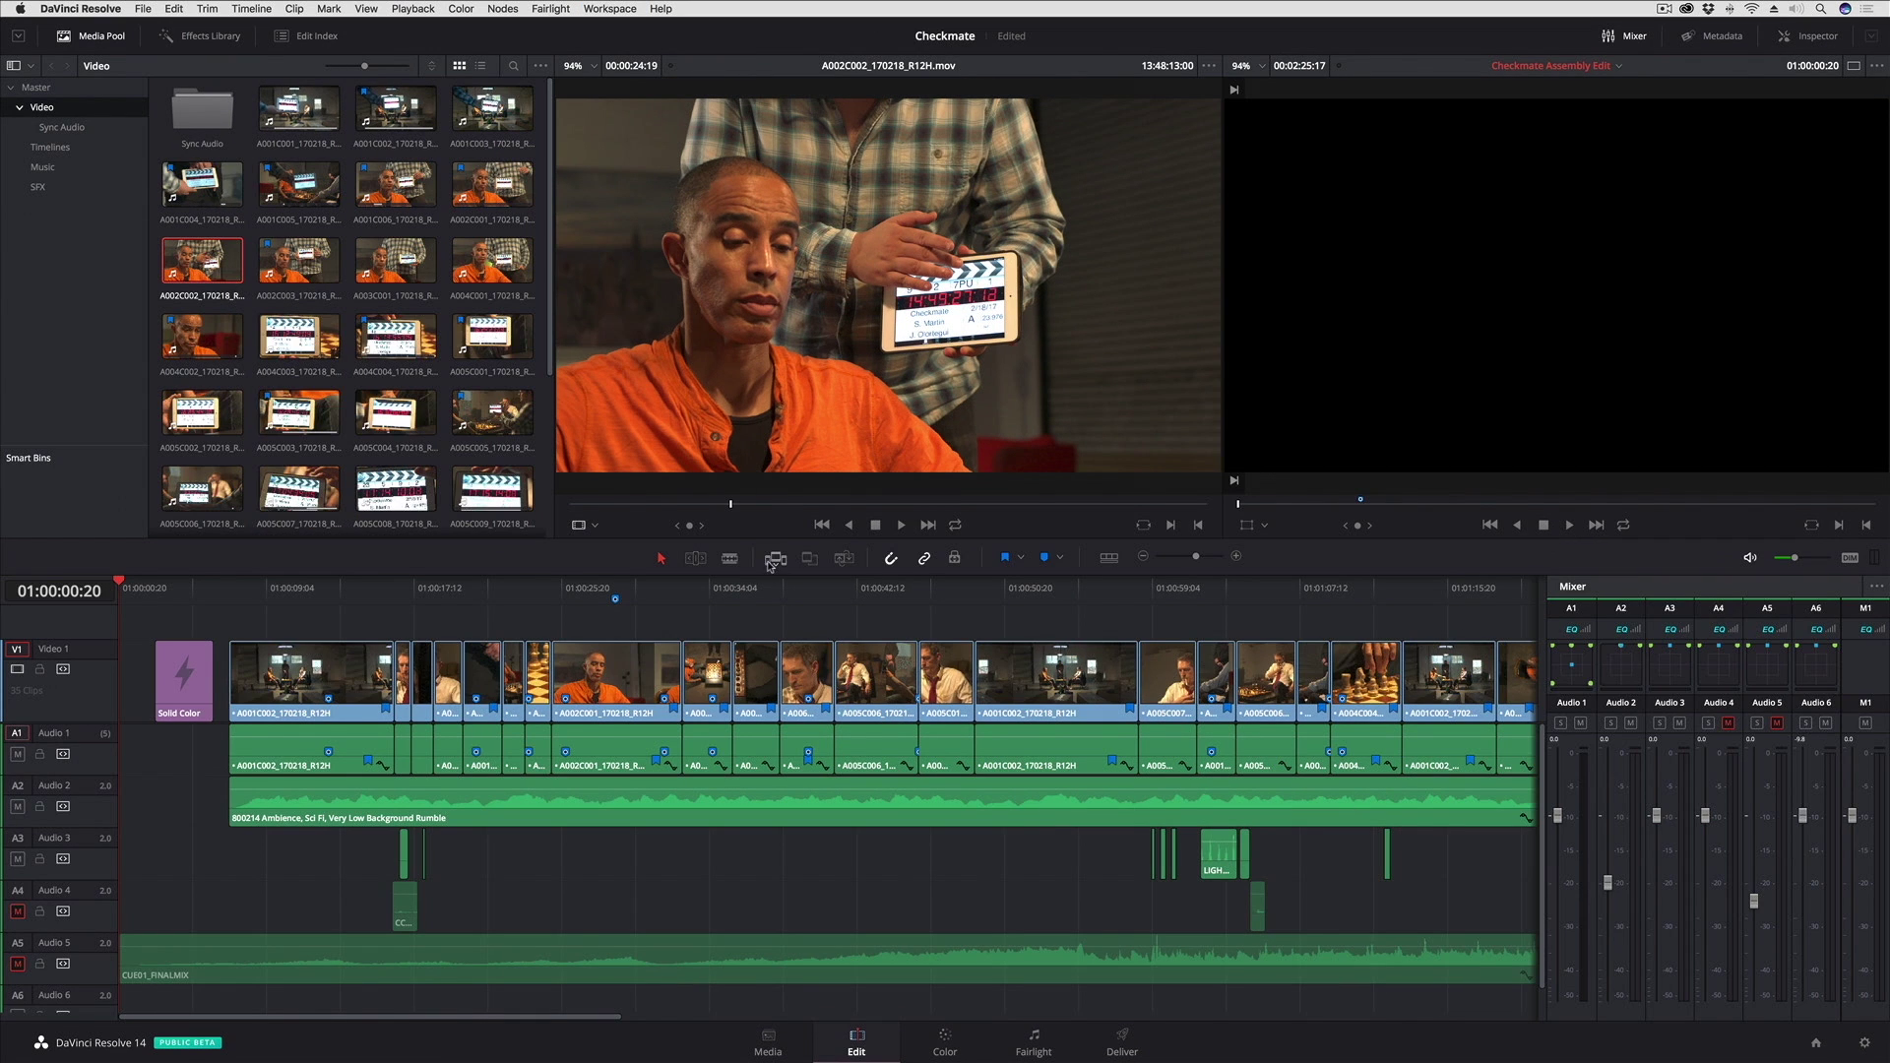
# Step: Load the Logging Footage preset, move the playhead to 01:00:13:22, and open clip A004C002's markers
pyautogui.click(611, 9)
pyautogui.moveTo(630, 209)
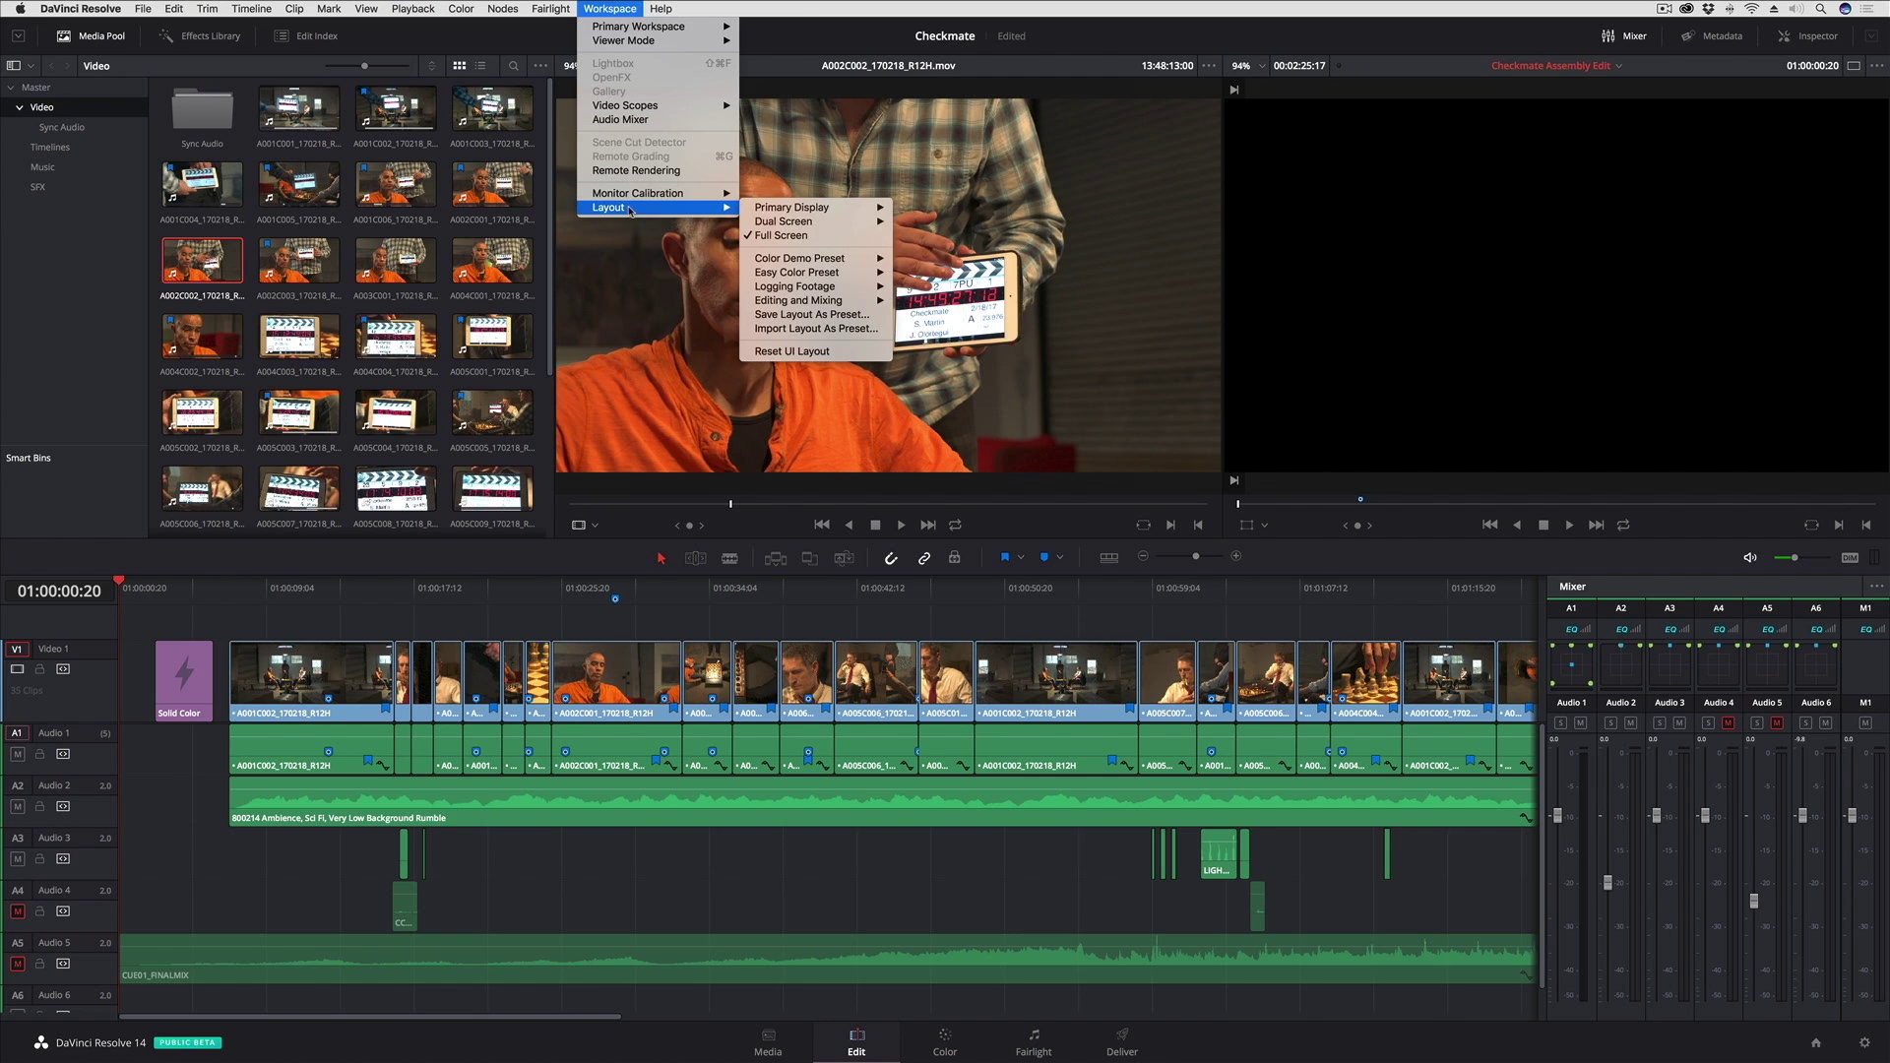
pyautogui.moveTo(814, 288)
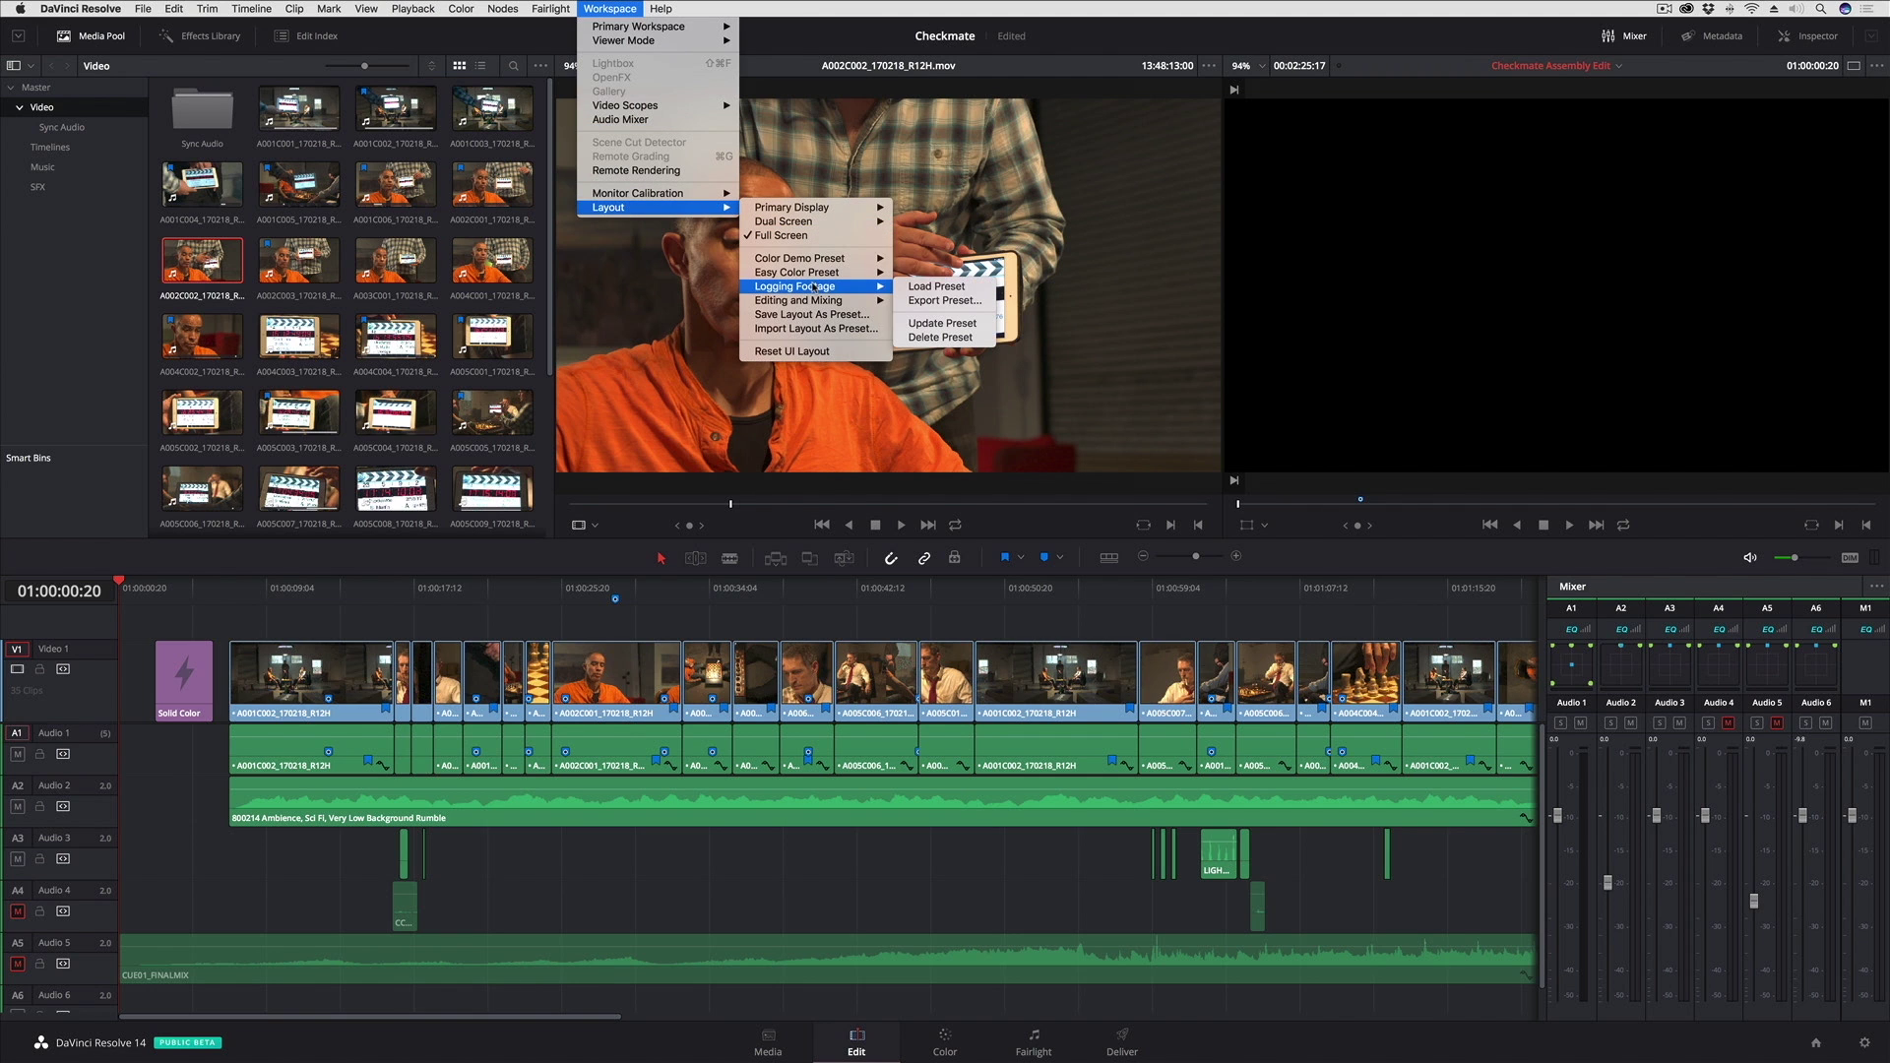
pyautogui.click(925, 287)
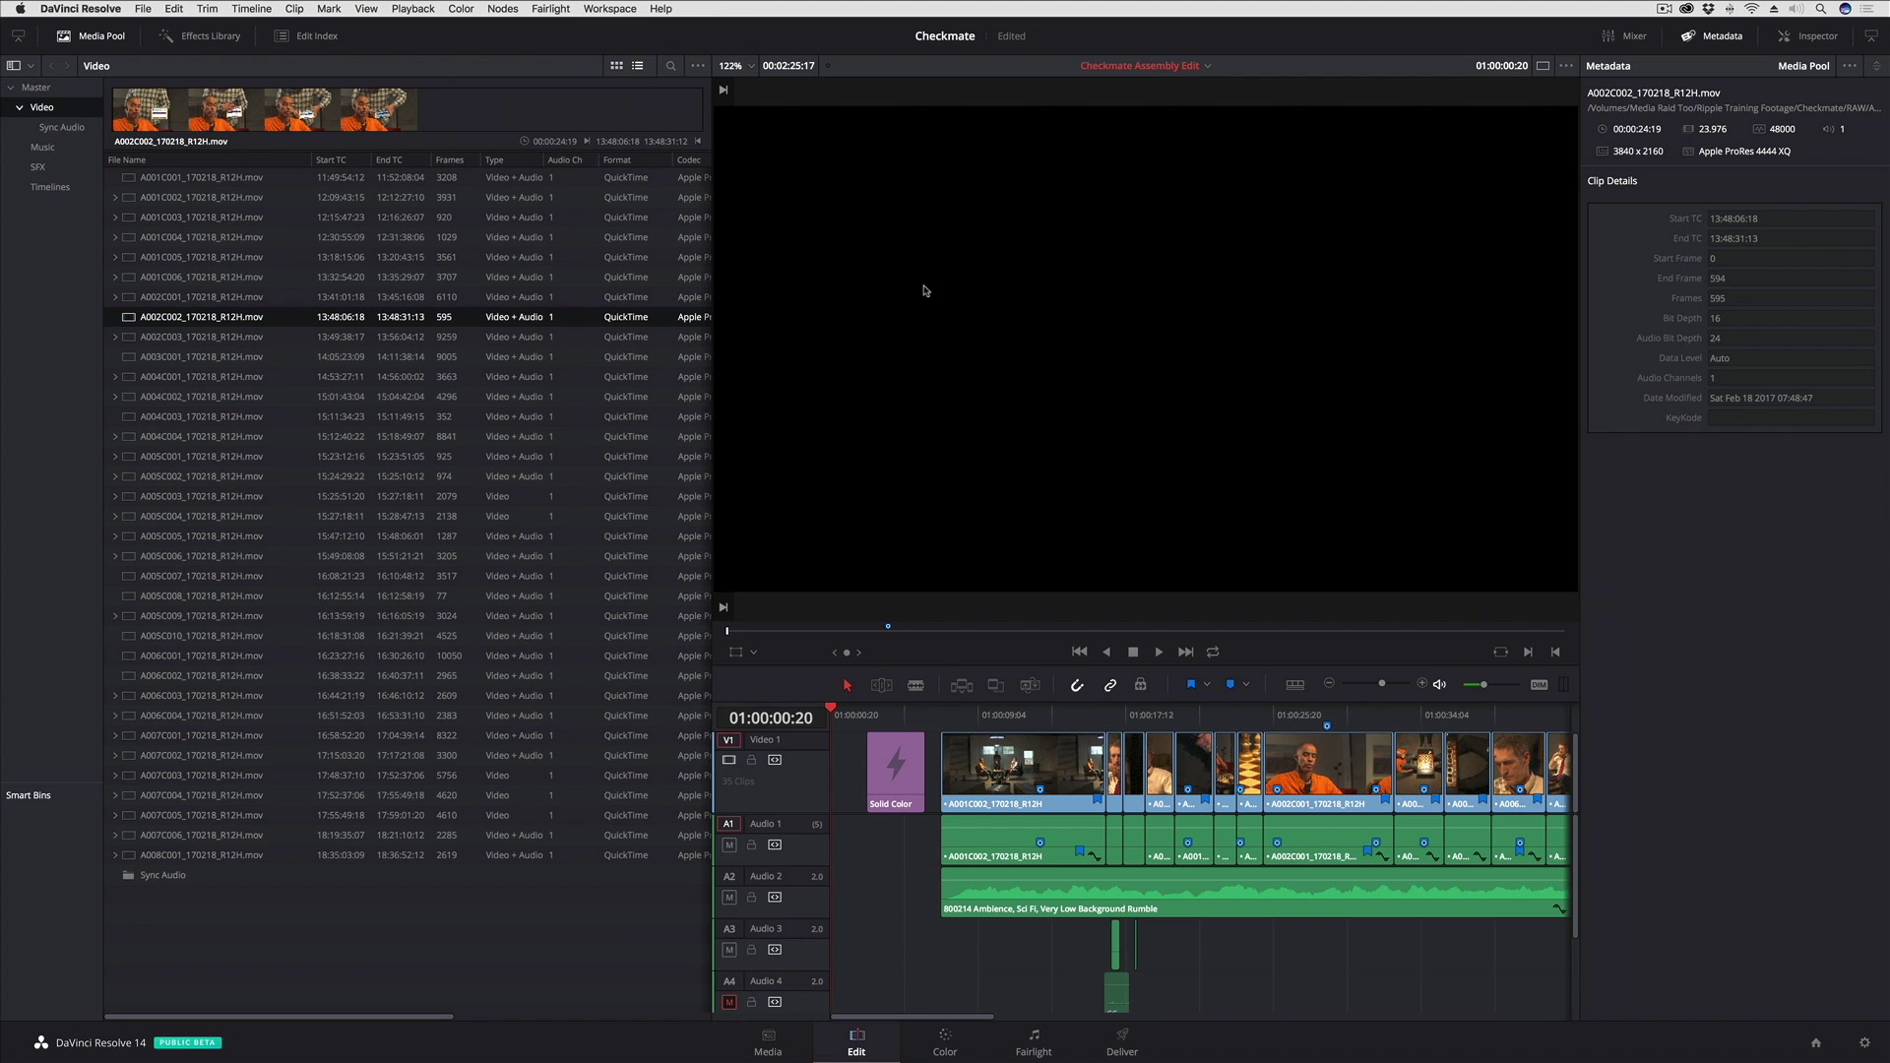
pyautogui.click(1063, 714)
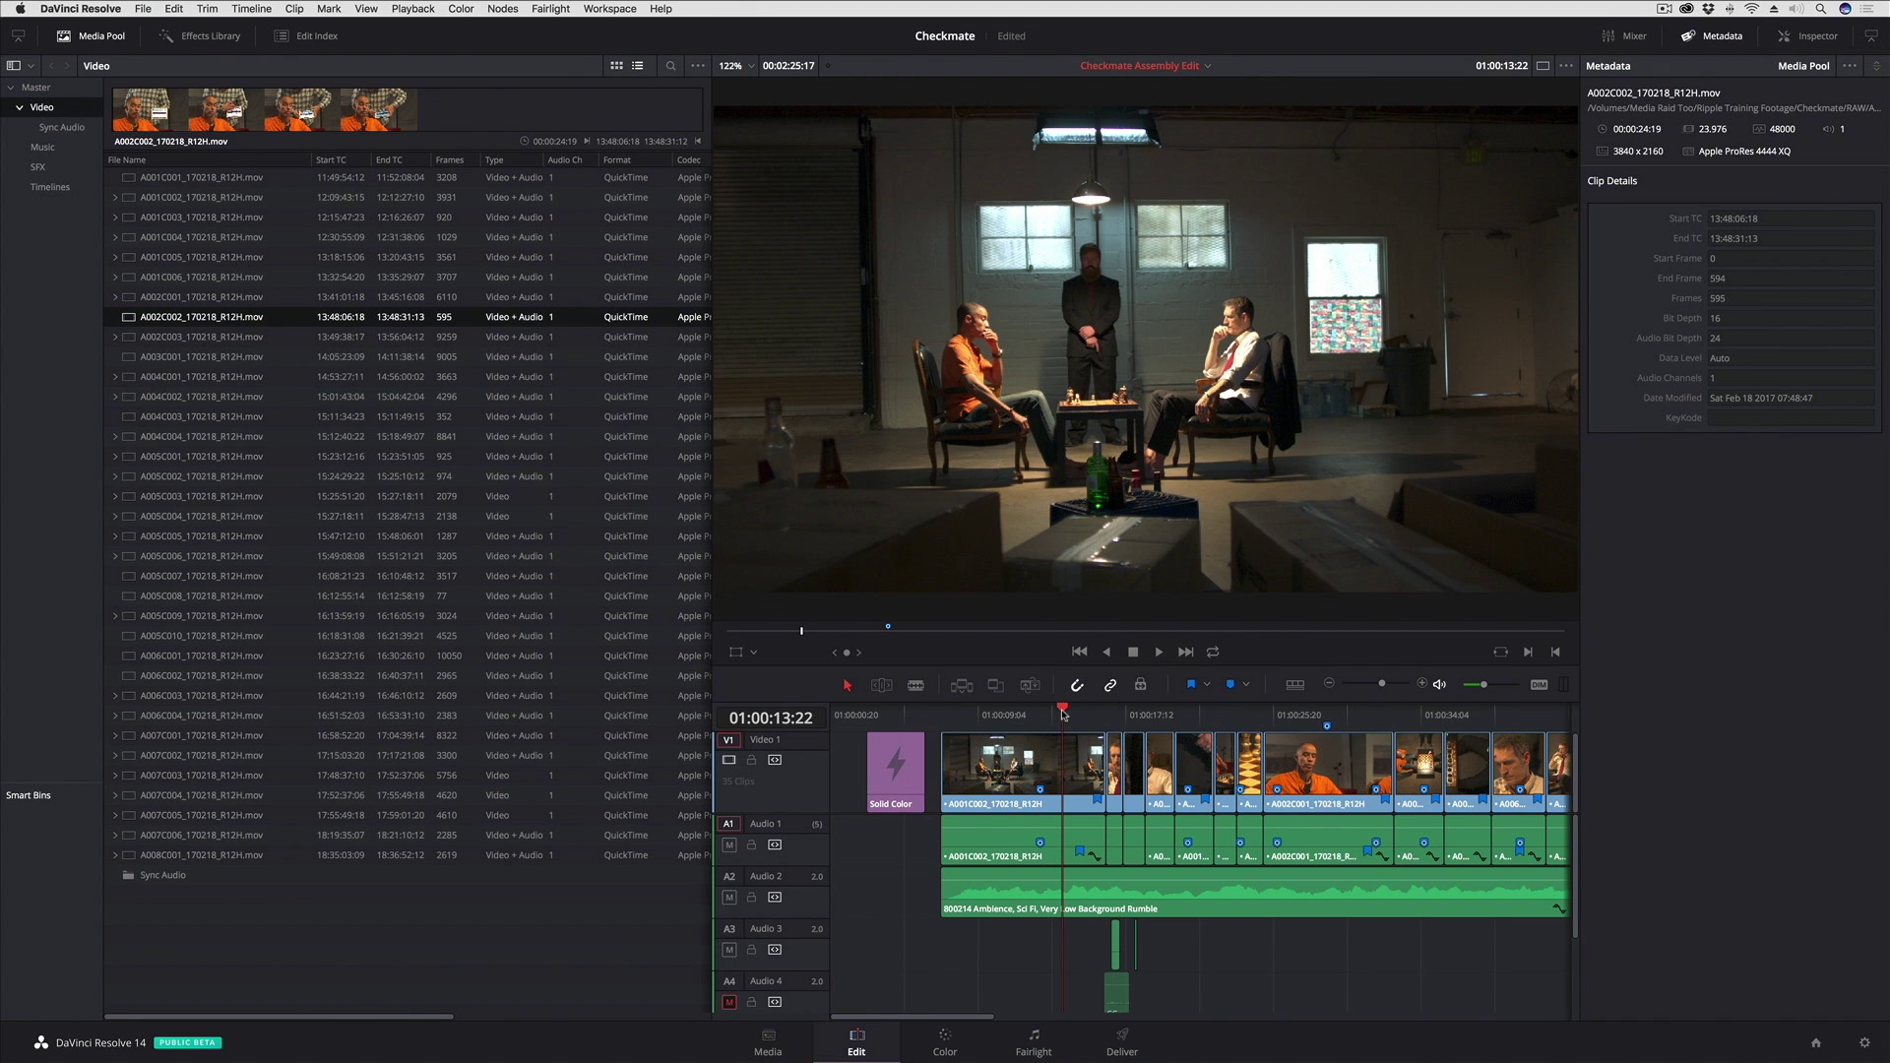
pyautogui.doubleClick(207, 397)
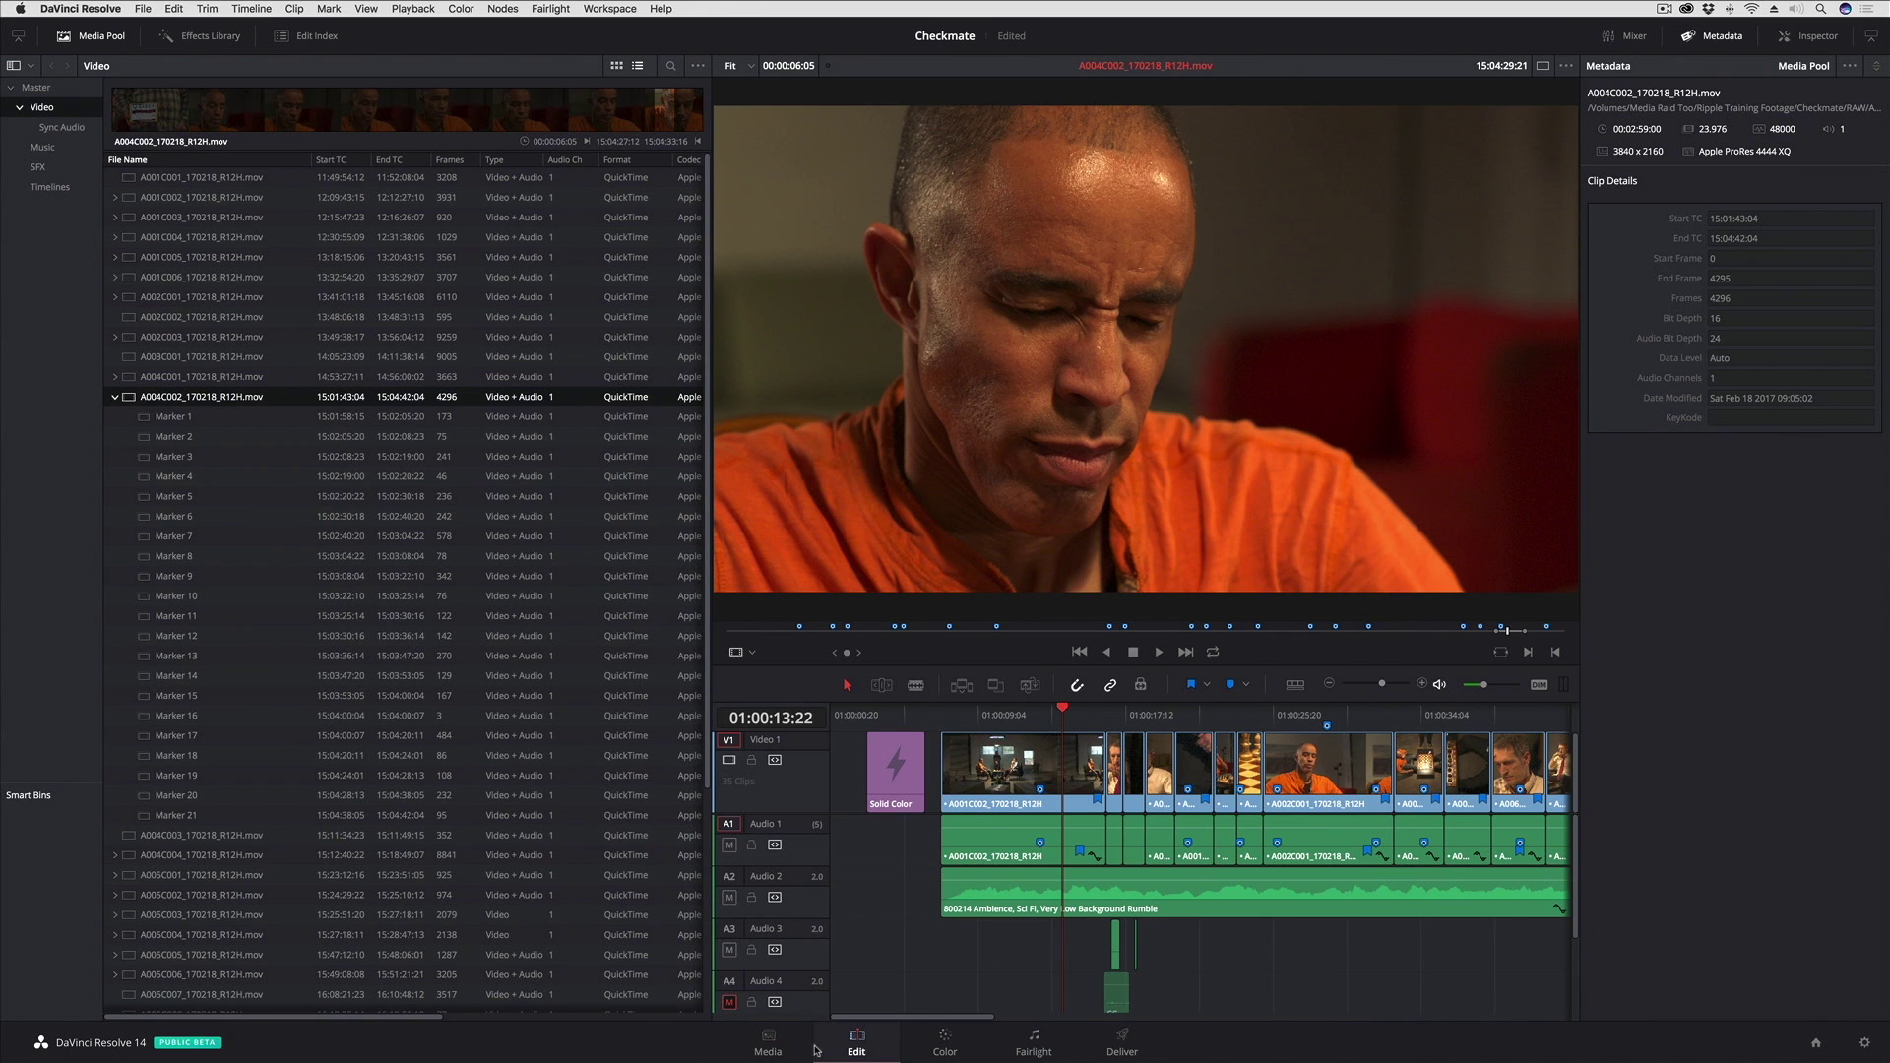
# Step: Go to the Media page and reset it to the default UI layout
pyautogui.click(776, 1044)
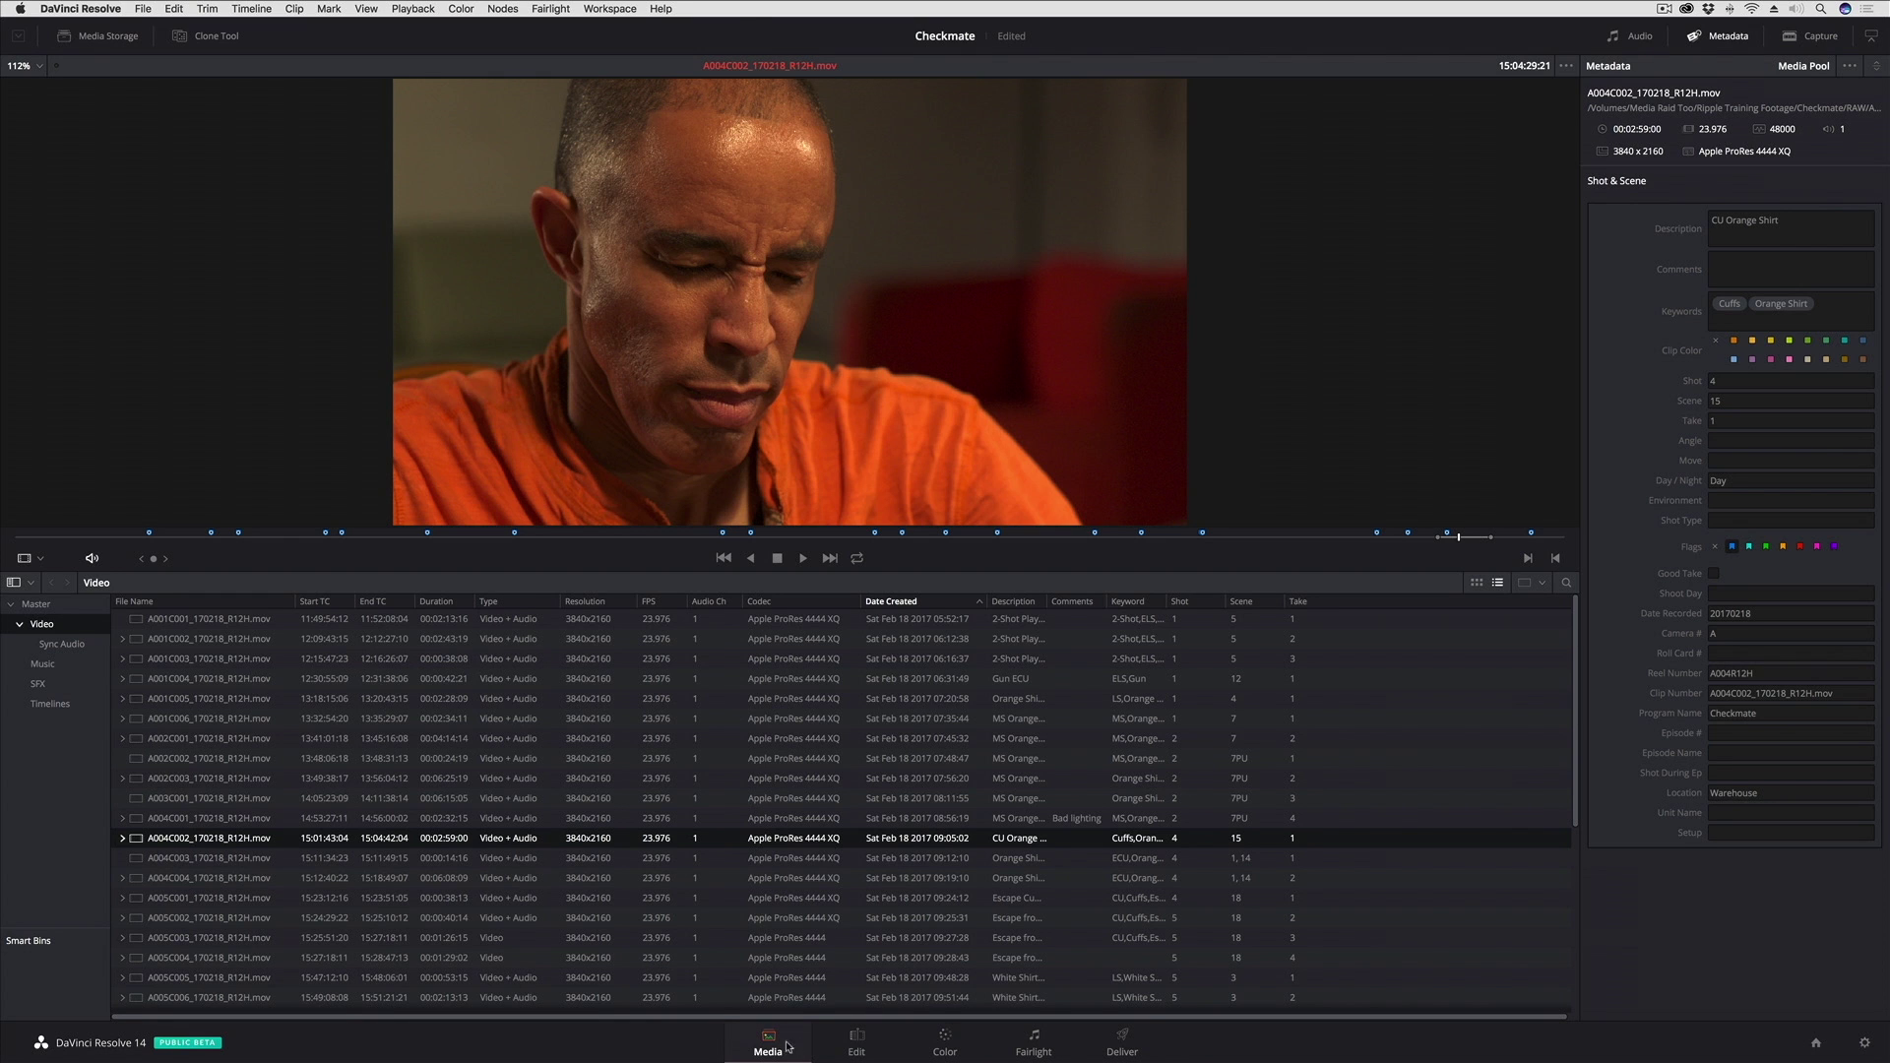
pyautogui.click(618, 9)
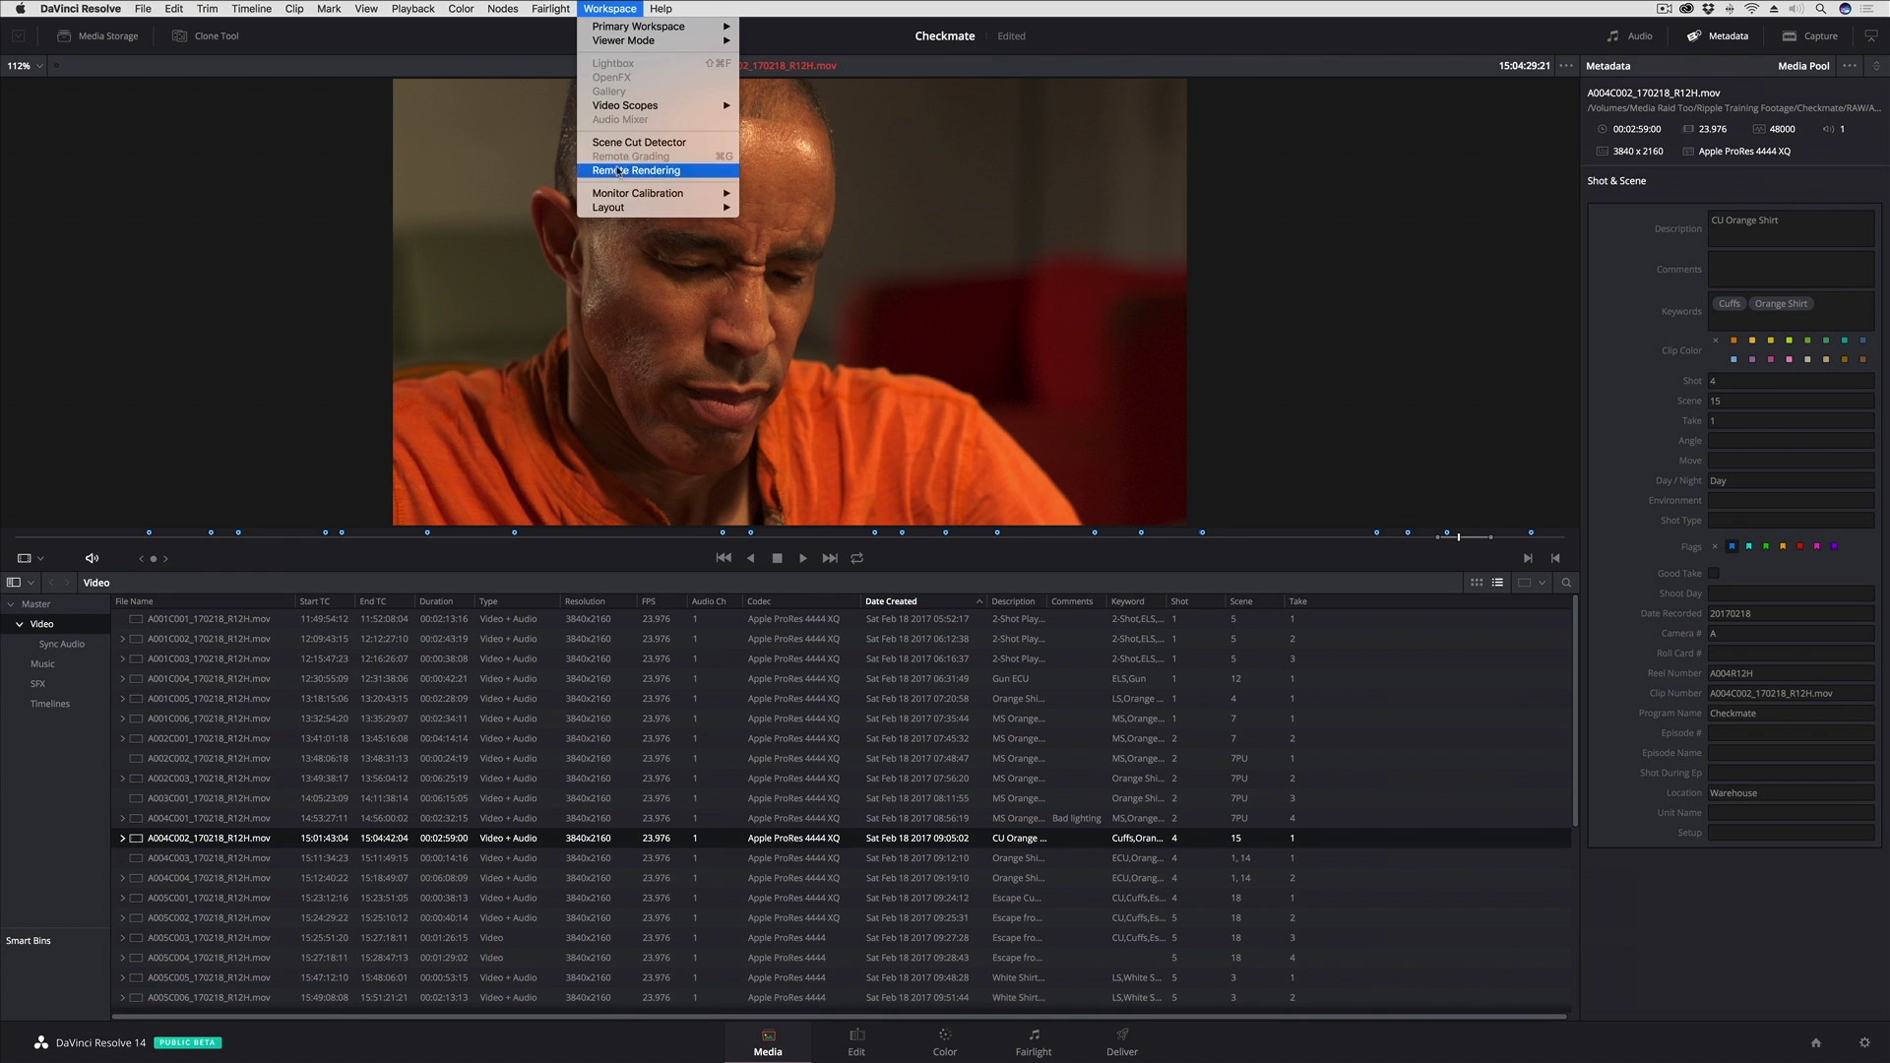
pyautogui.moveTo(670, 208)
pyautogui.click(783, 351)
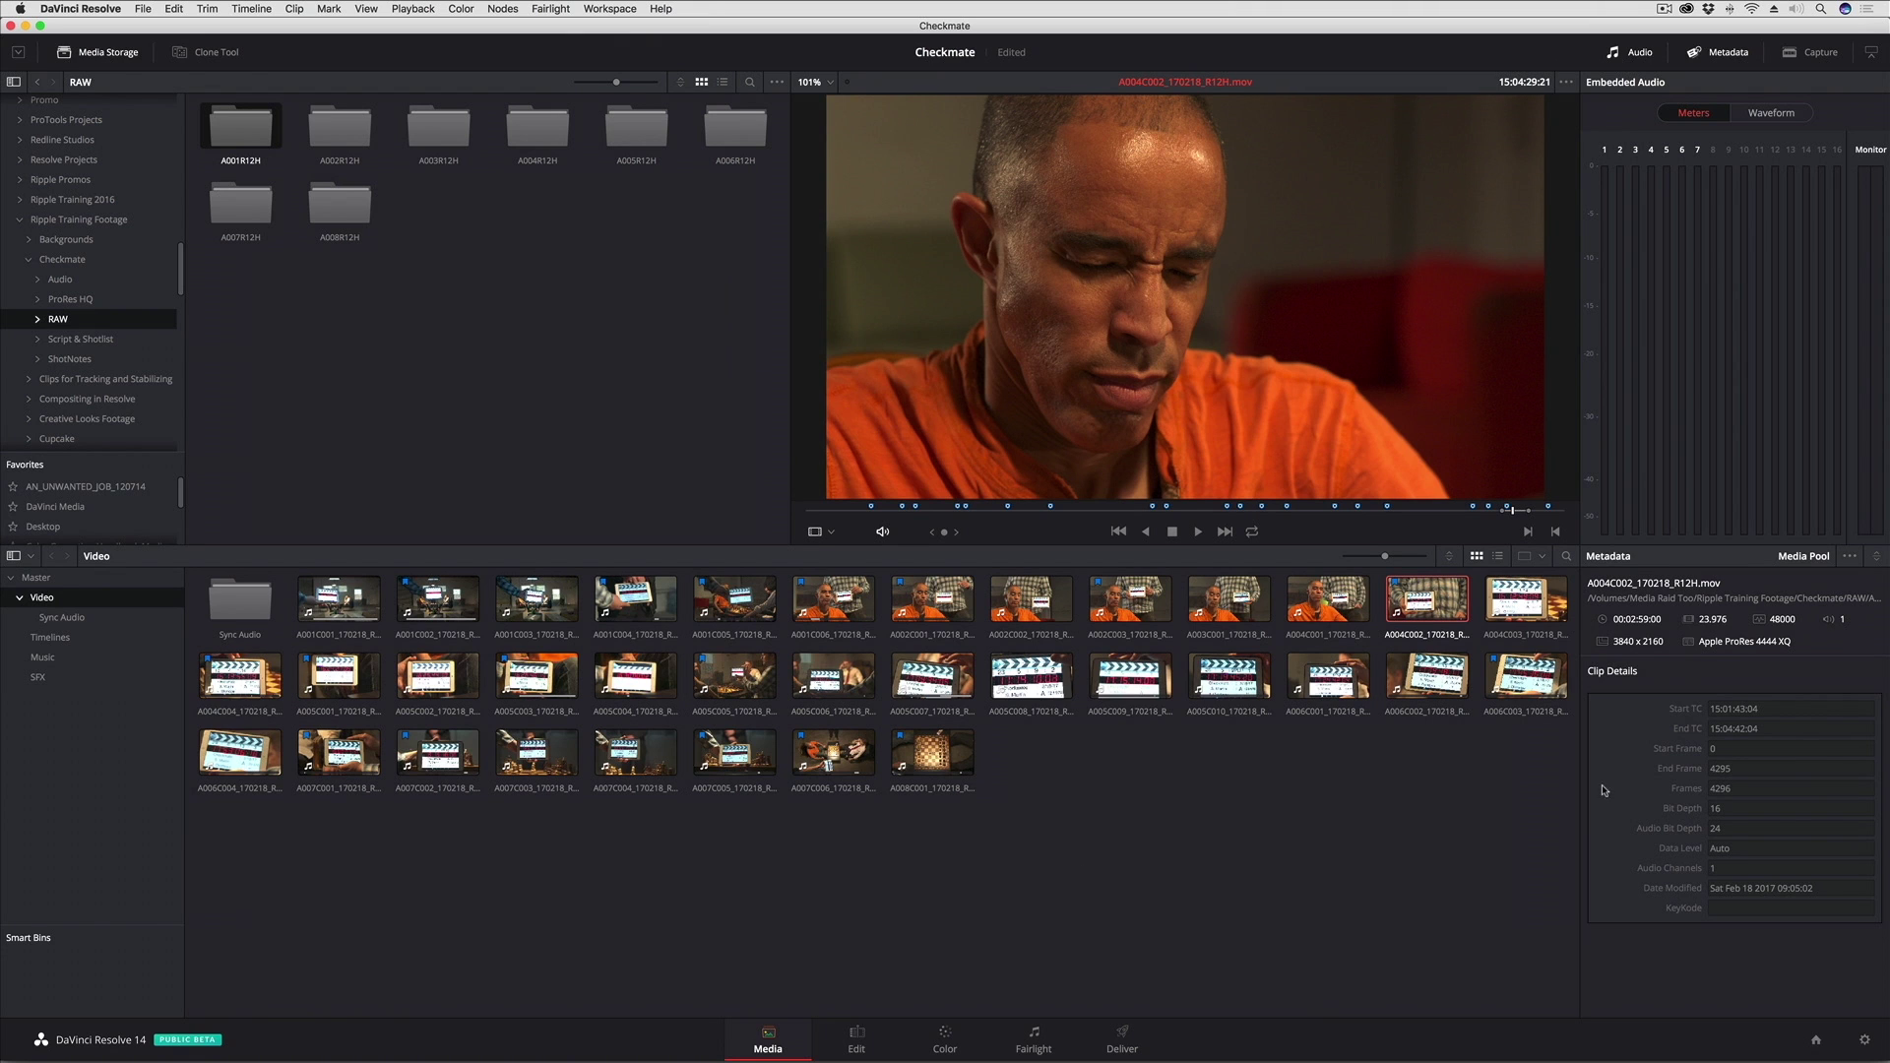
# Step: Load the Logging Footage layout preset on the Media page
pyautogui.click(608, 8)
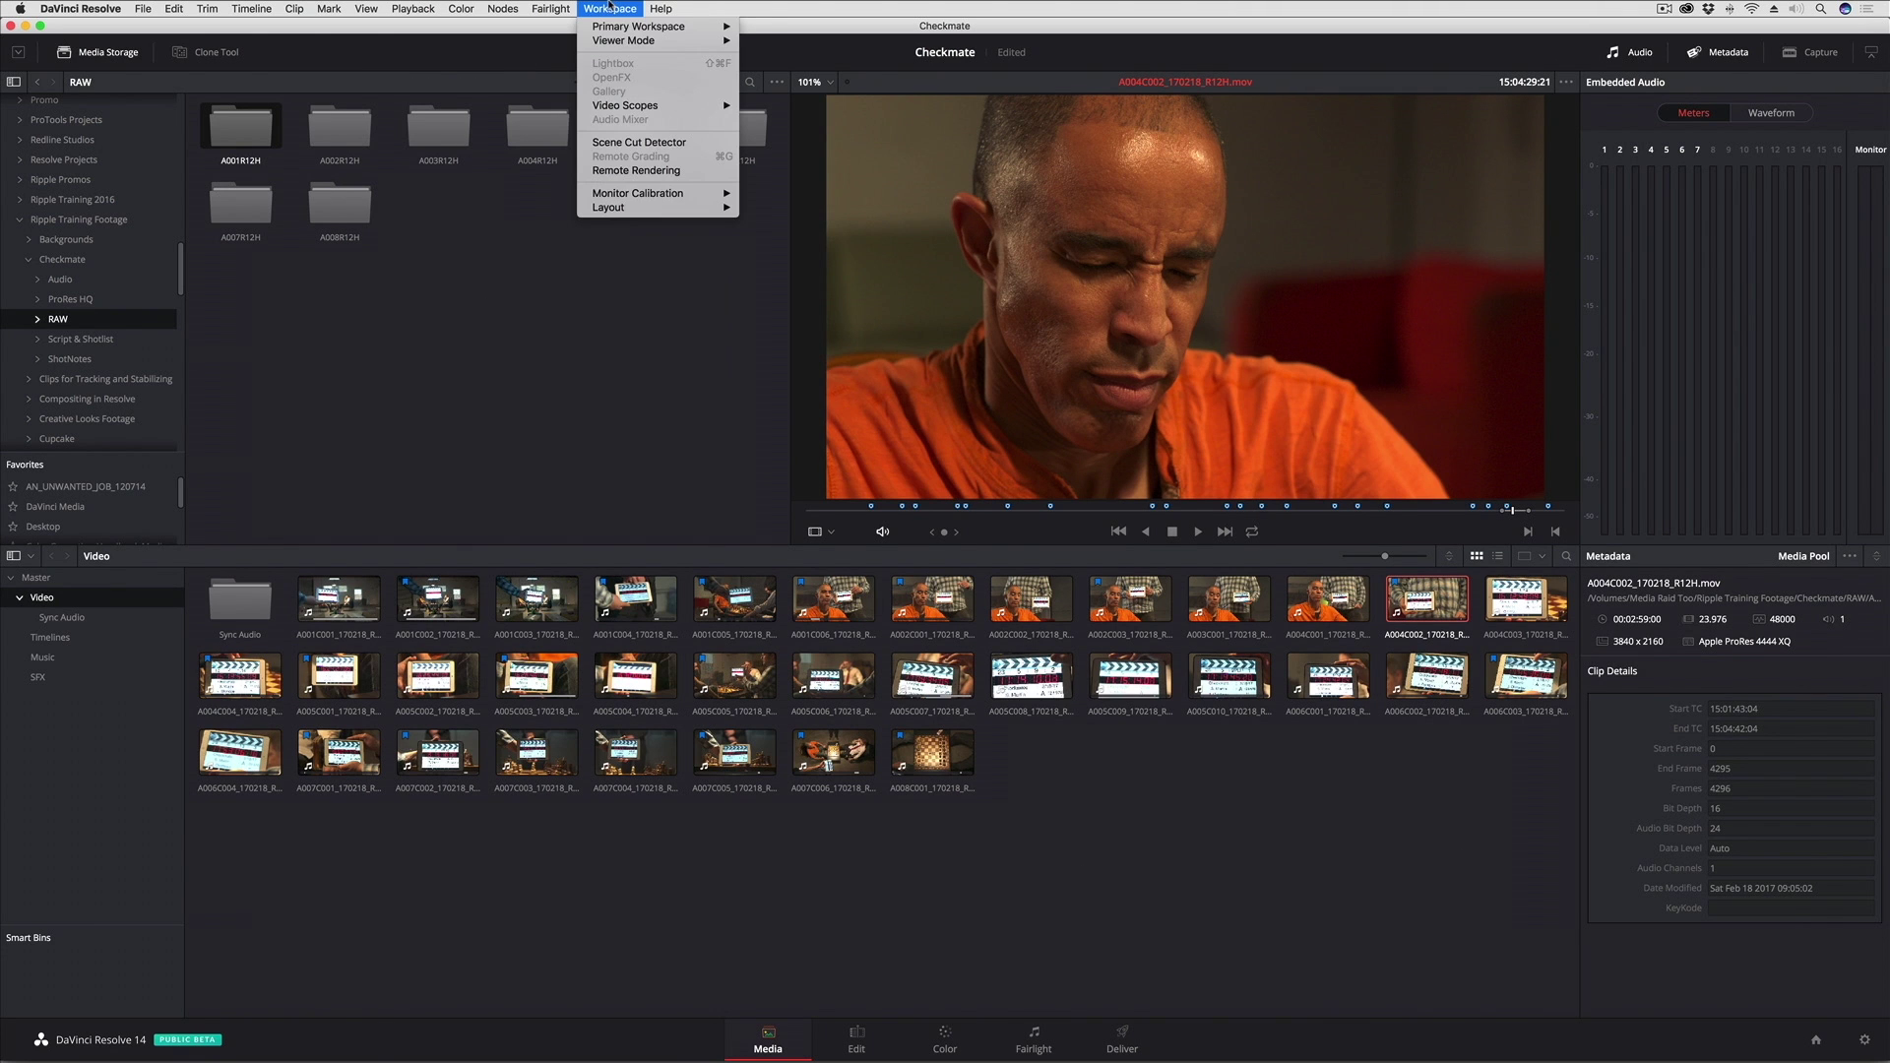
pyautogui.moveTo(618, 207)
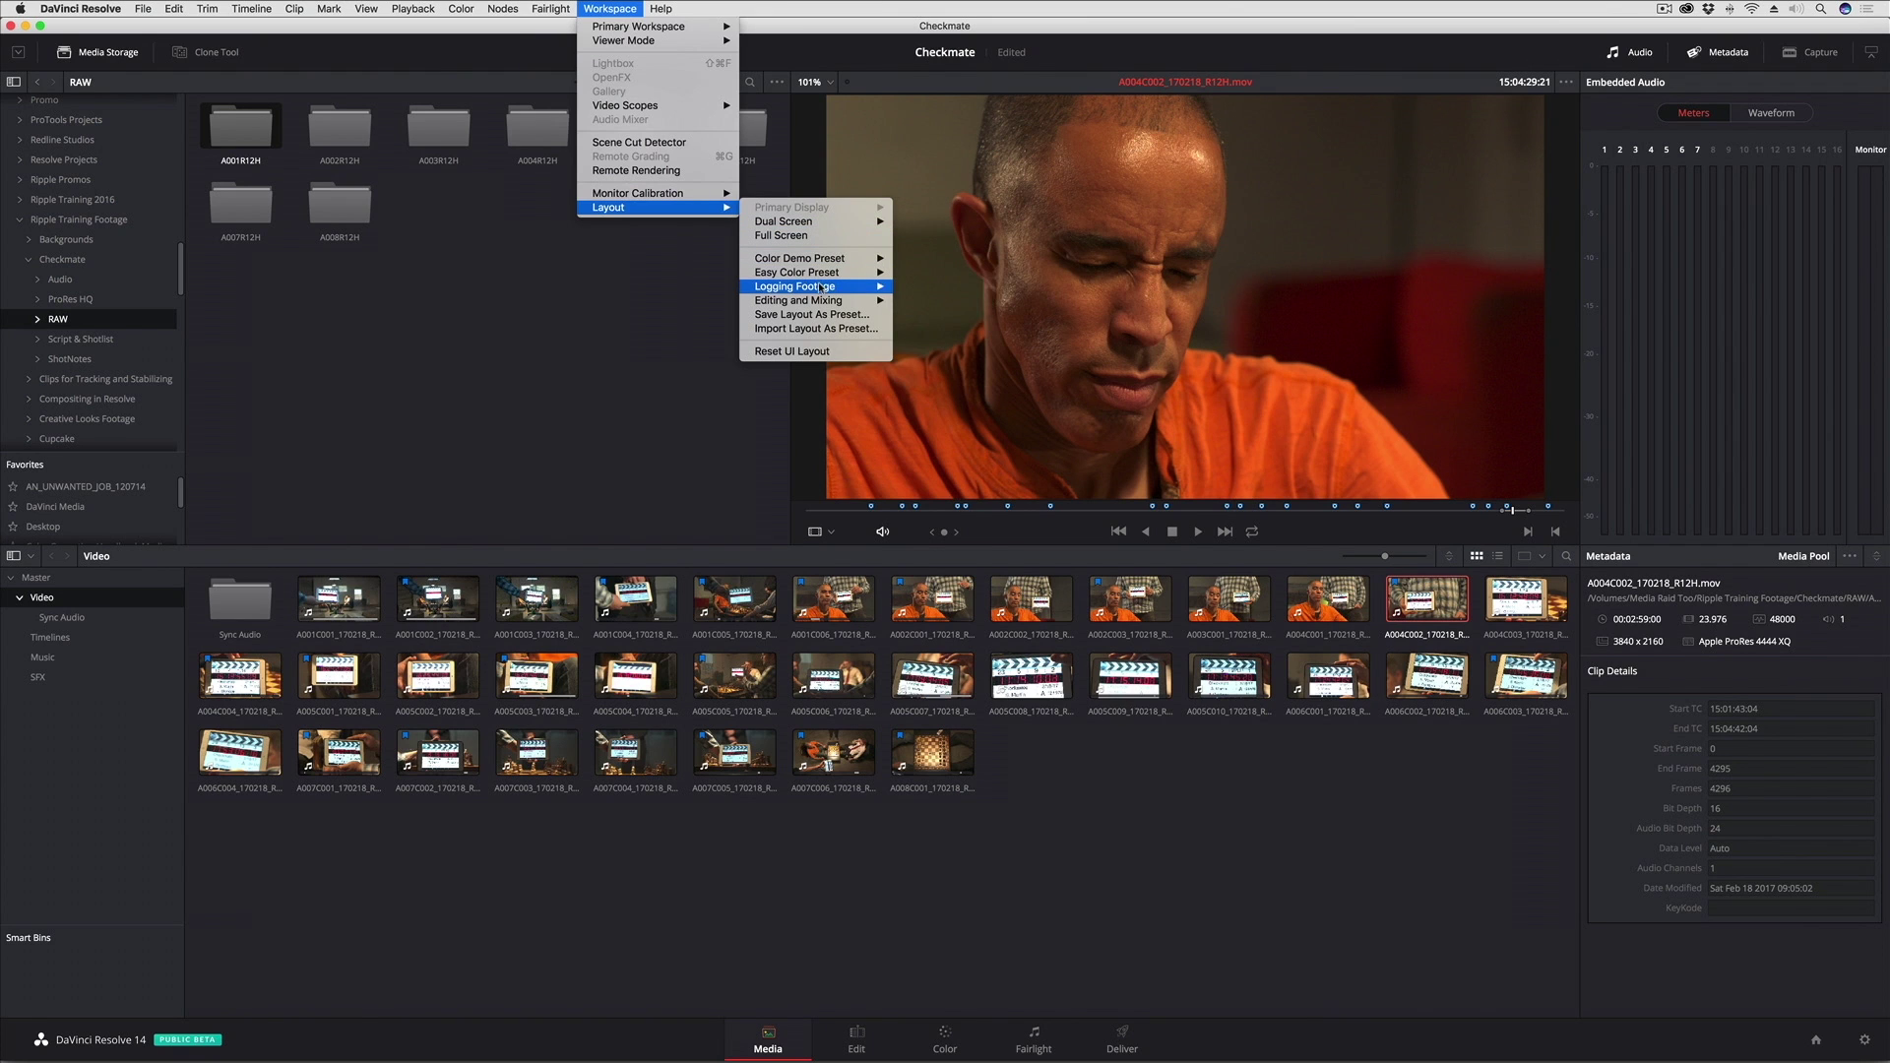
pyautogui.moveTo(839, 286)
pyautogui.click(938, 292)
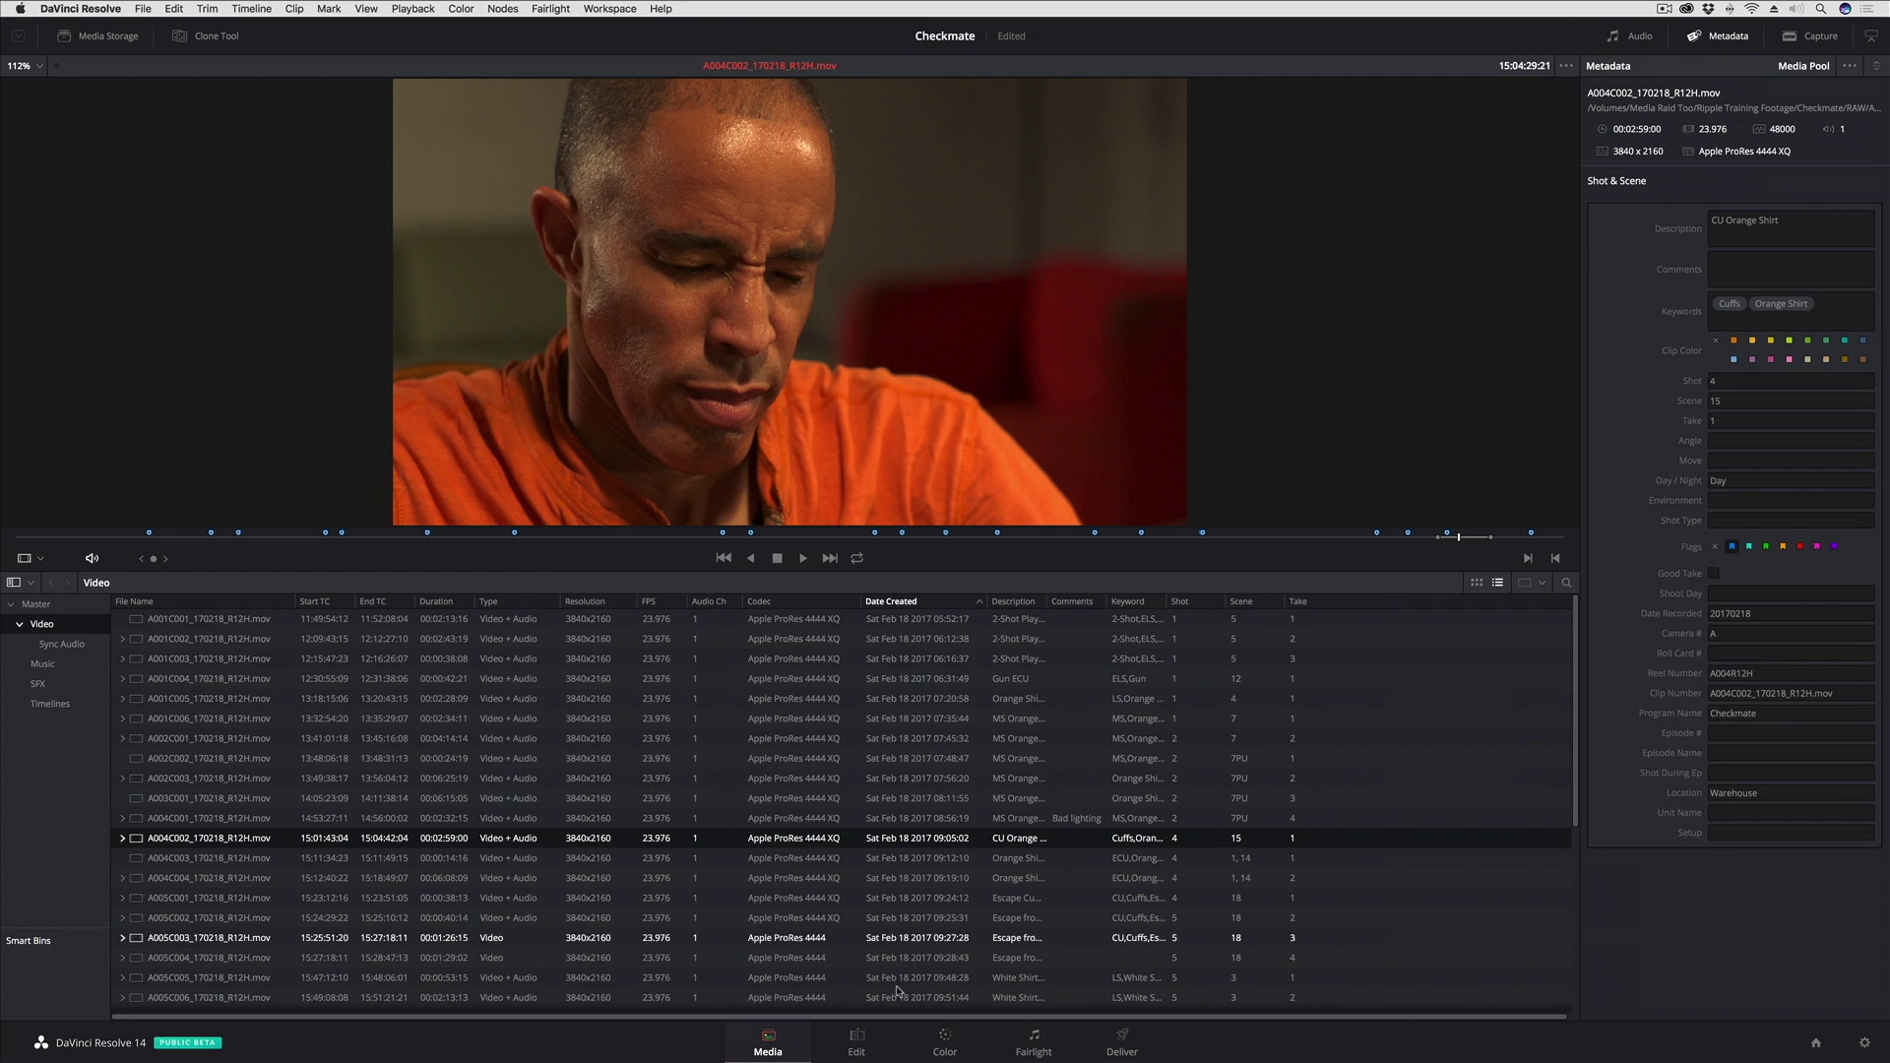
# Step: On the Color page, load the Color Demo layout preset
pyautogui.click(951, 1044)
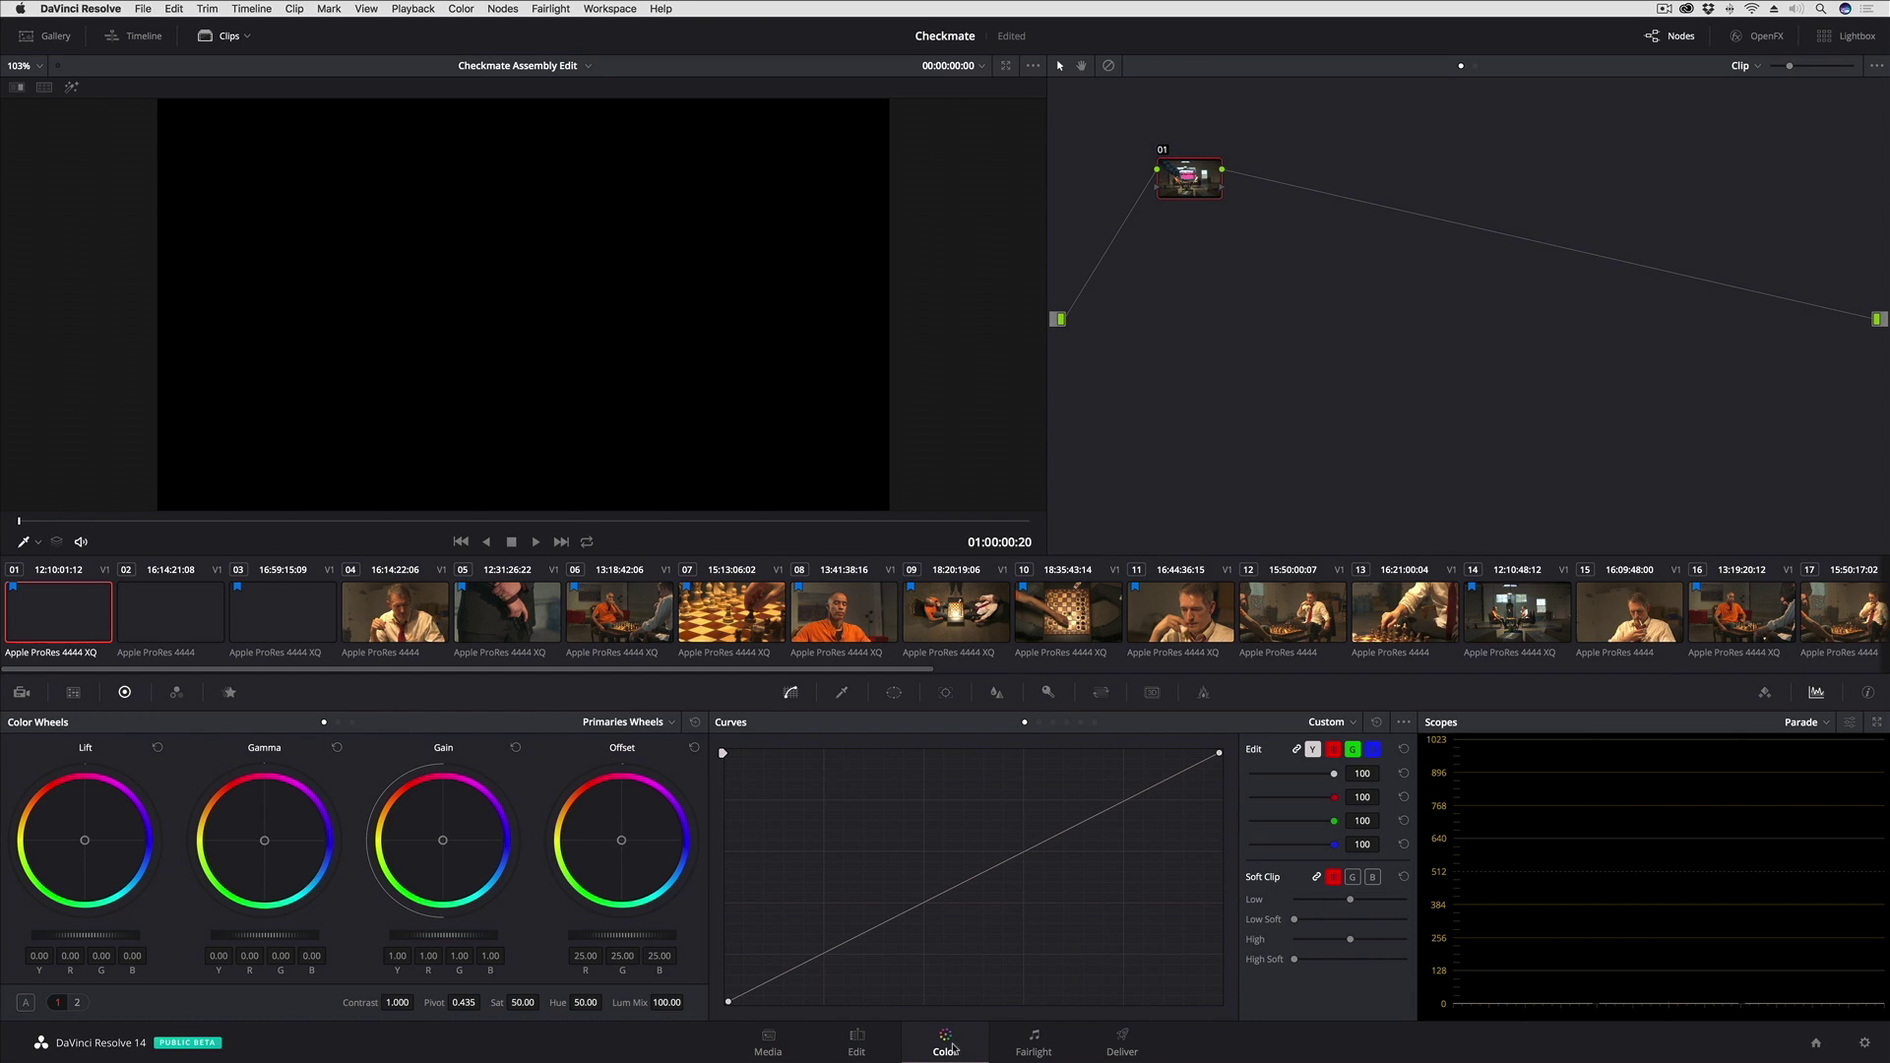
pyautogui.click(611, 9)
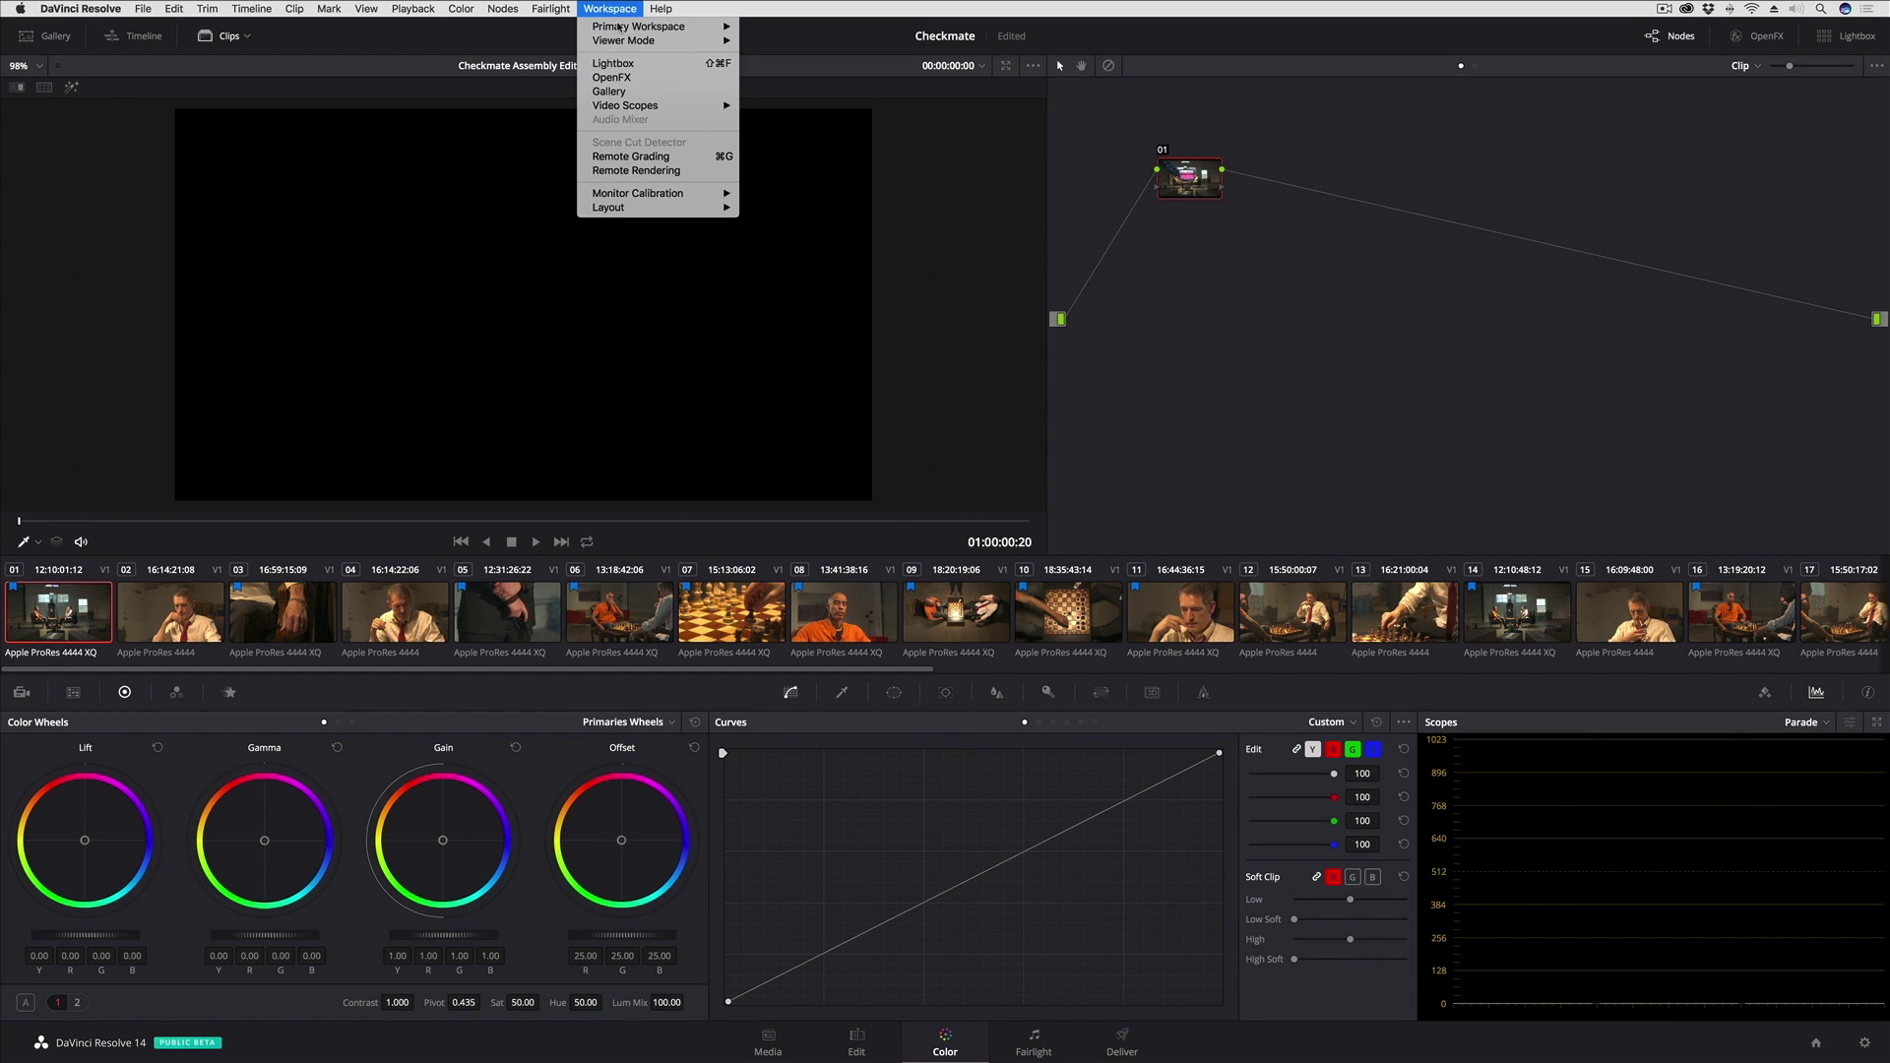
pyautogui.moveTo(653, 208)
pyautogui.moveTo(846, 259)
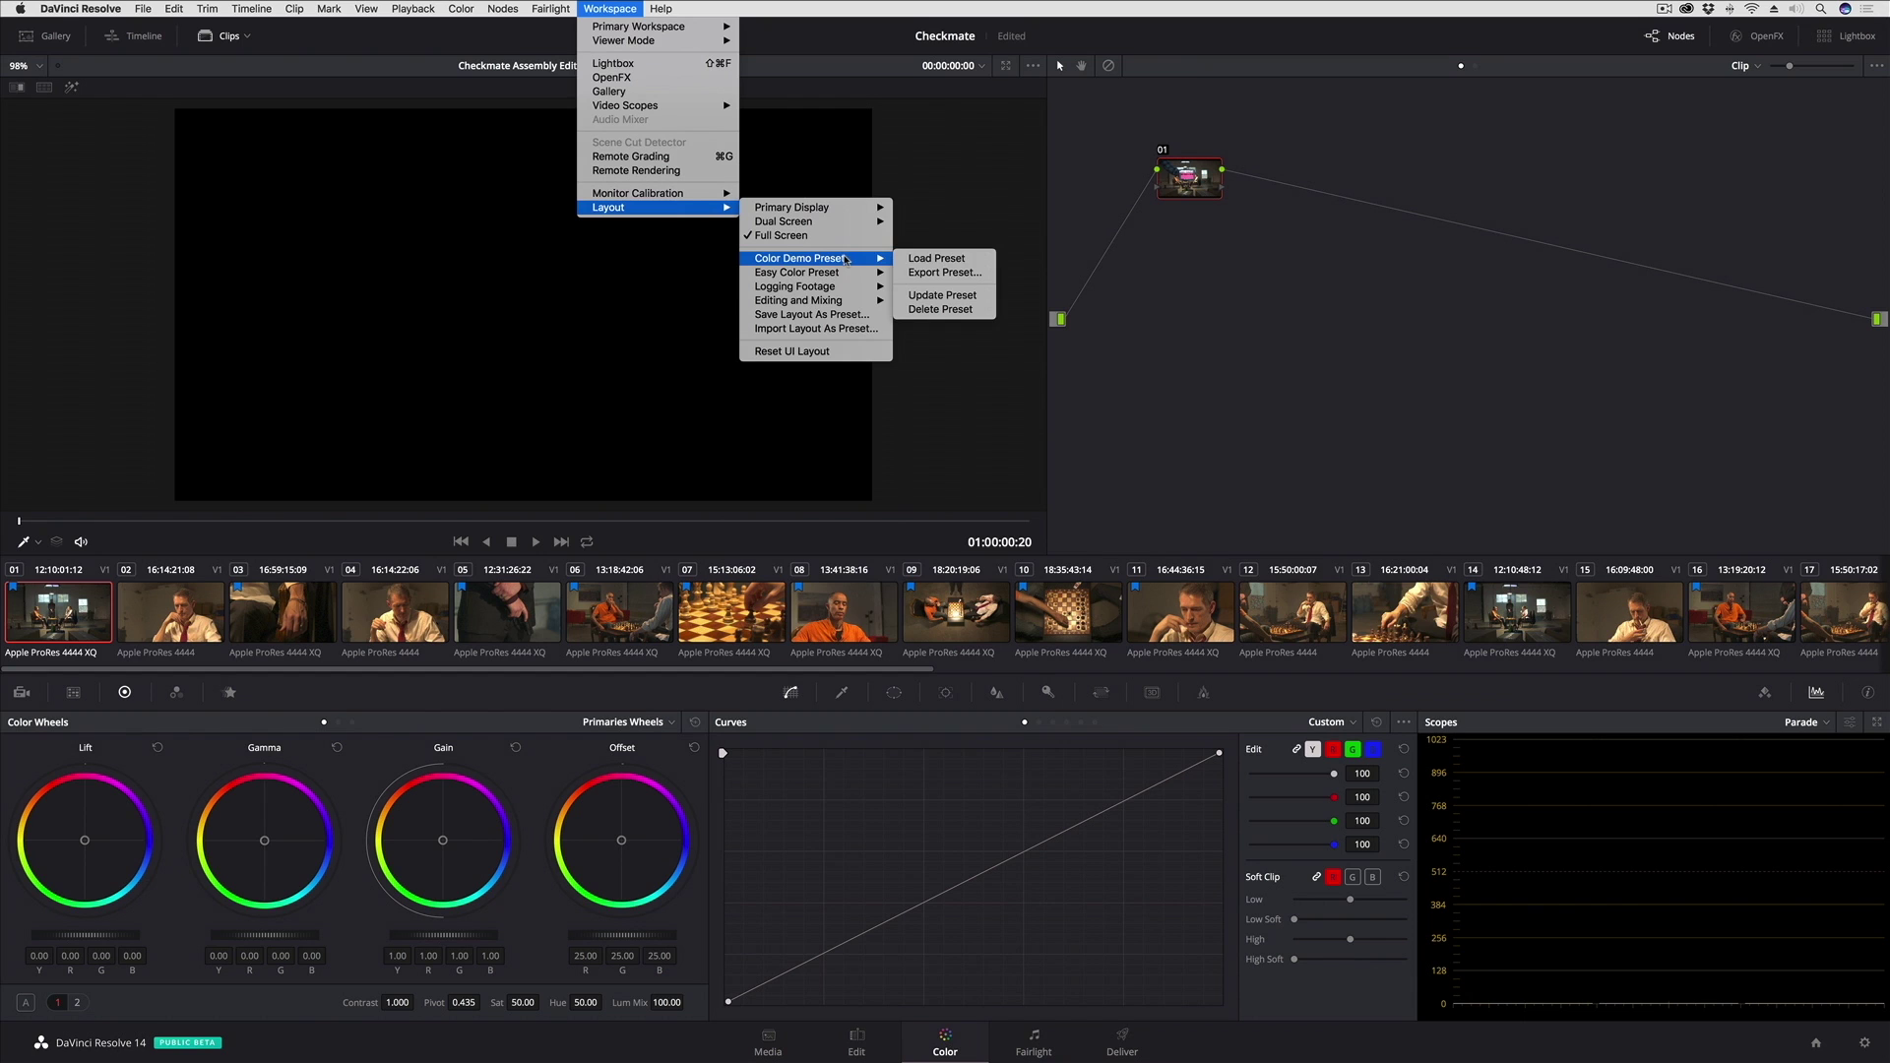
pyautogui.click(930, 259)
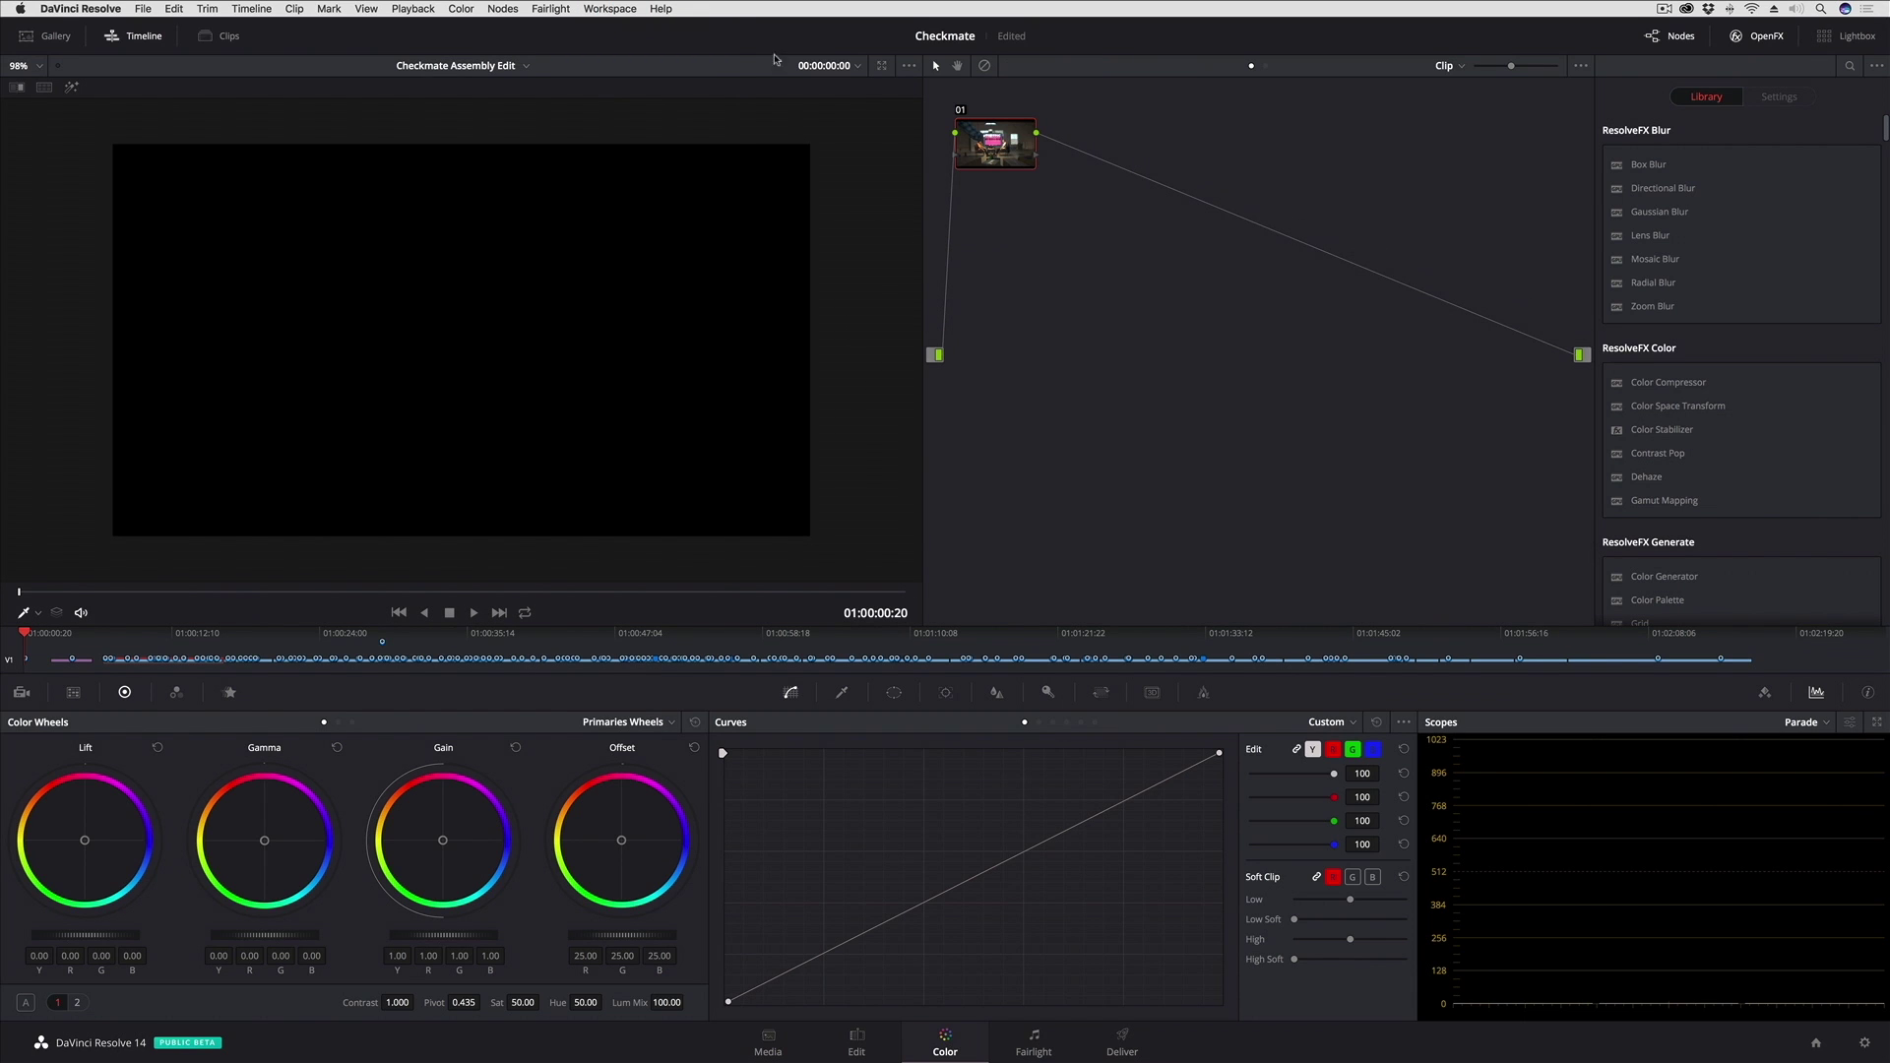
# Step: Load the Easy Color layout preset
pyautogui.click(610, 7)
pyautogui.moveTo(642, 208)
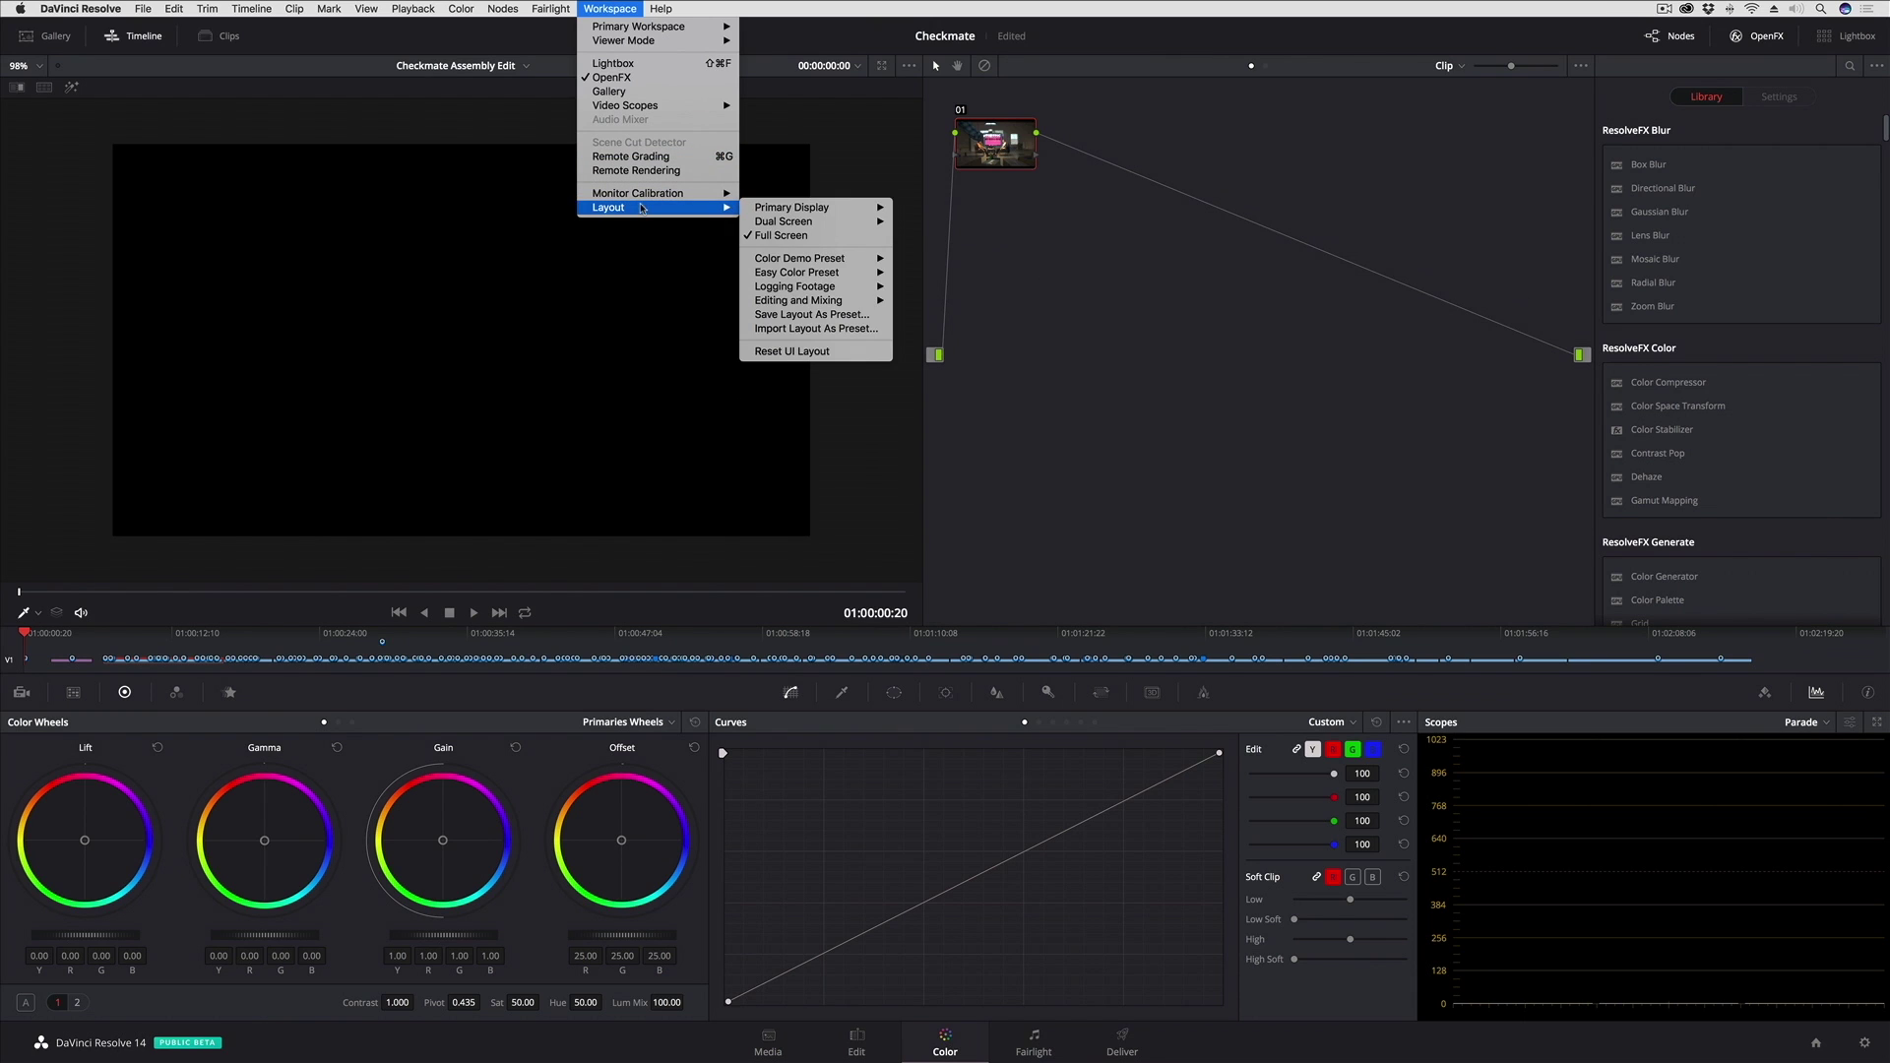
pyautogui.moveTo(847, 273)
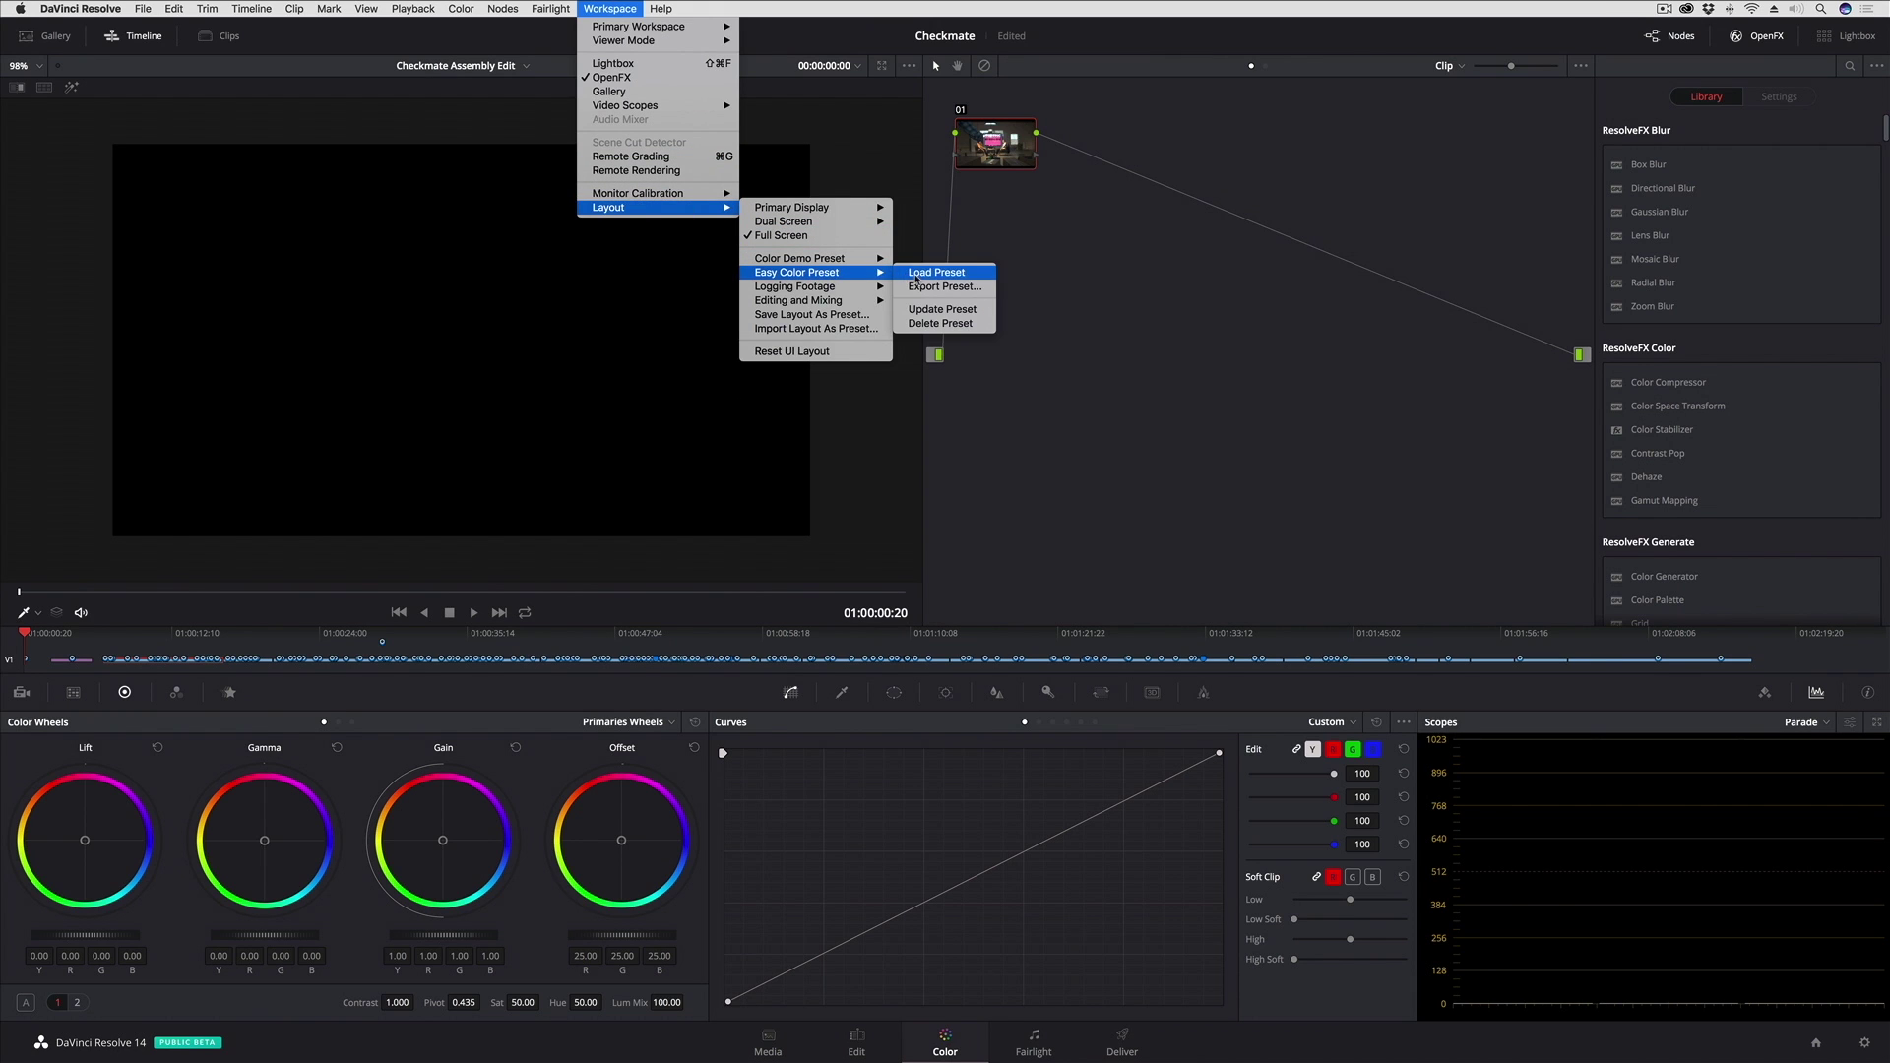
pyautogui.click(915, 276)
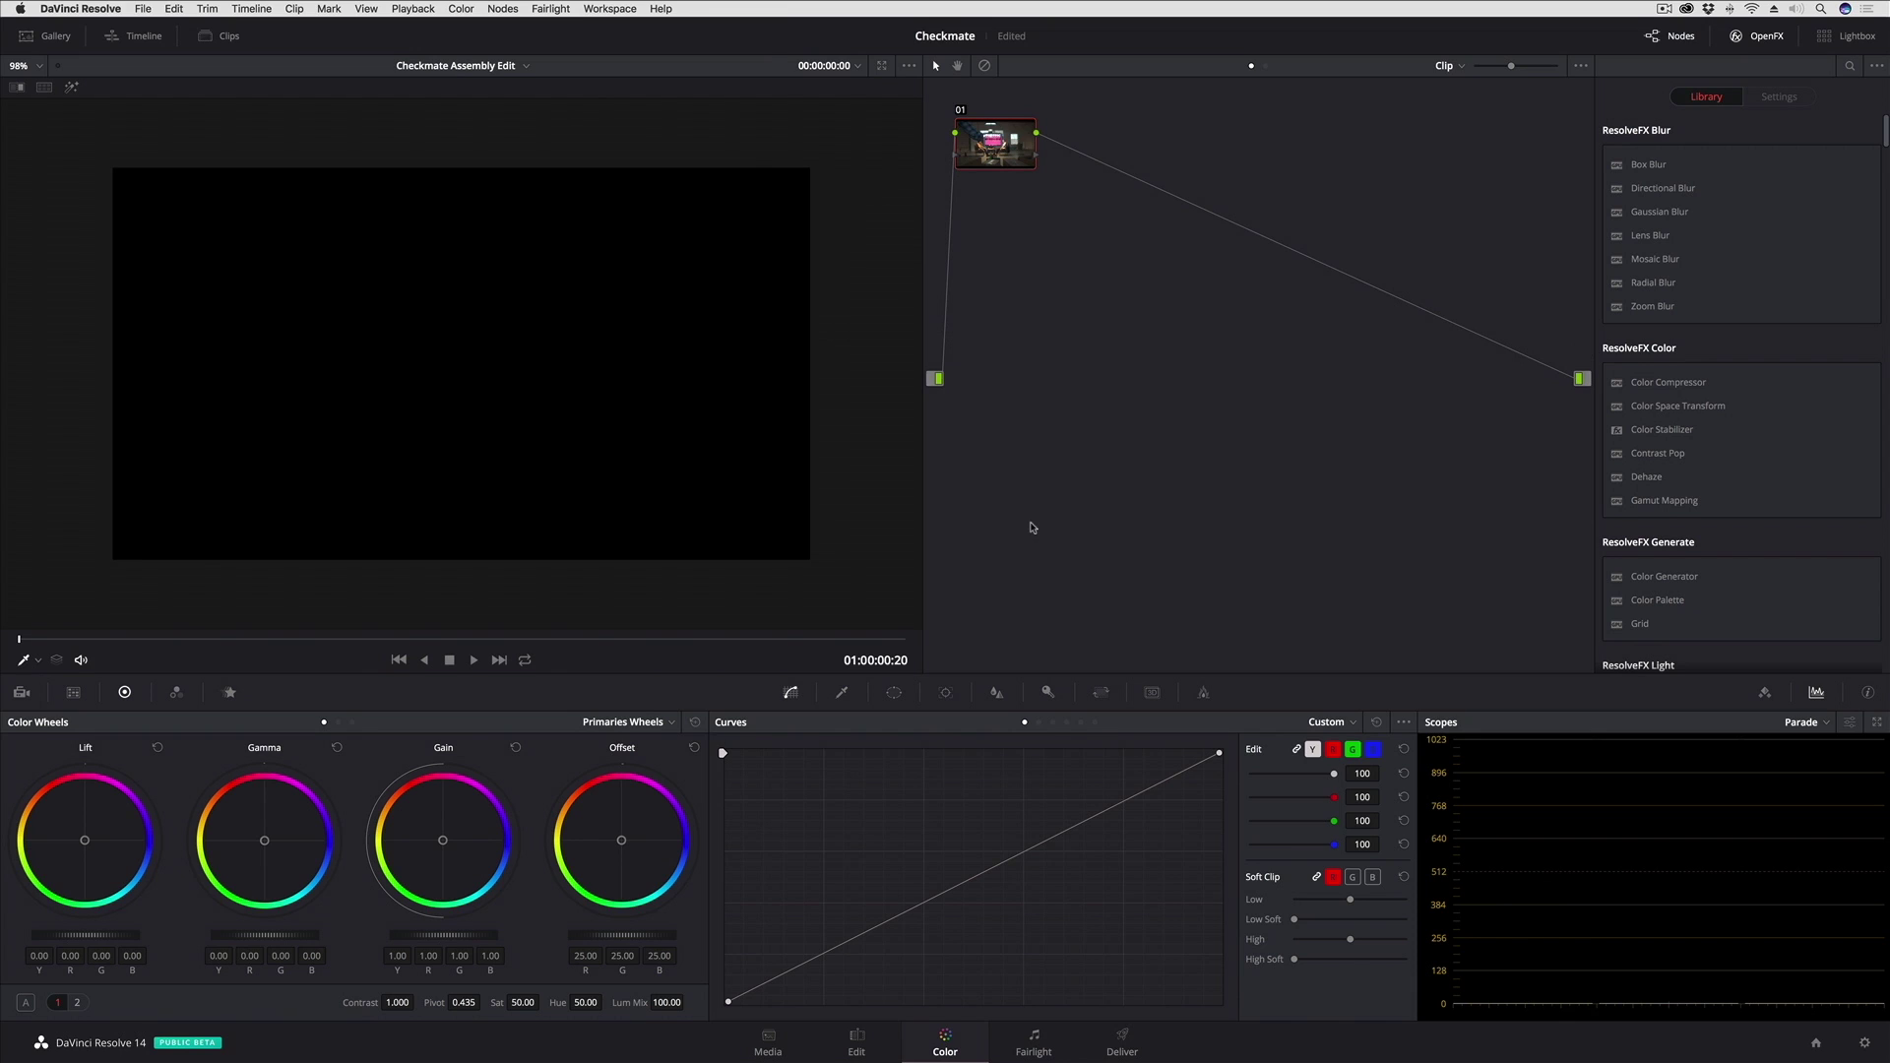